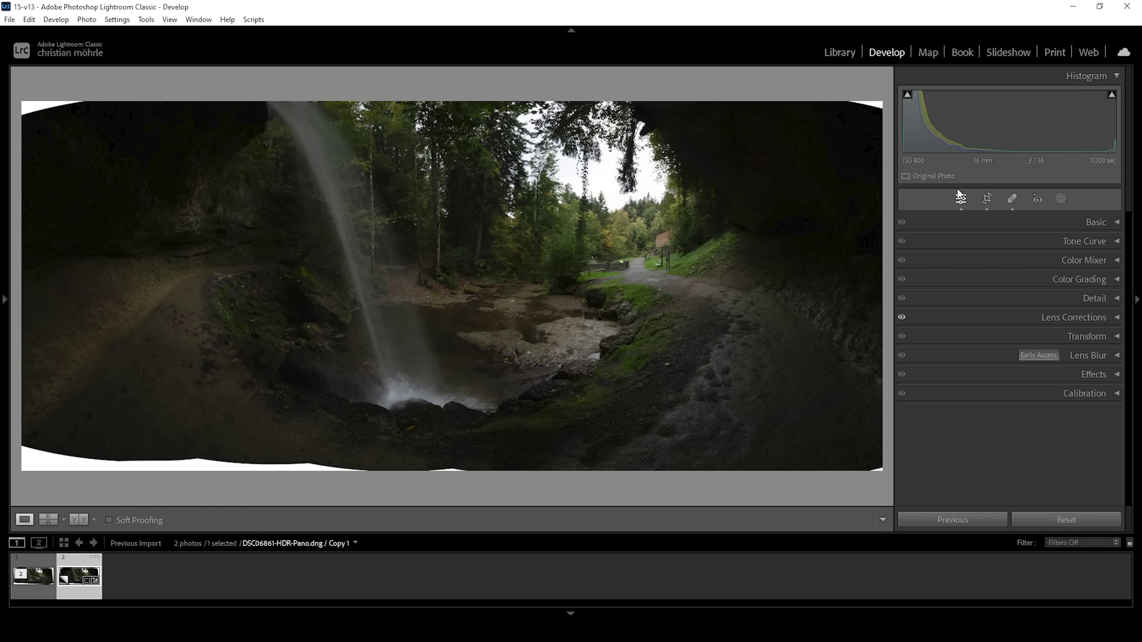
Apply the Adobe Landscape profile to the panorama
left_click(1114, 225)
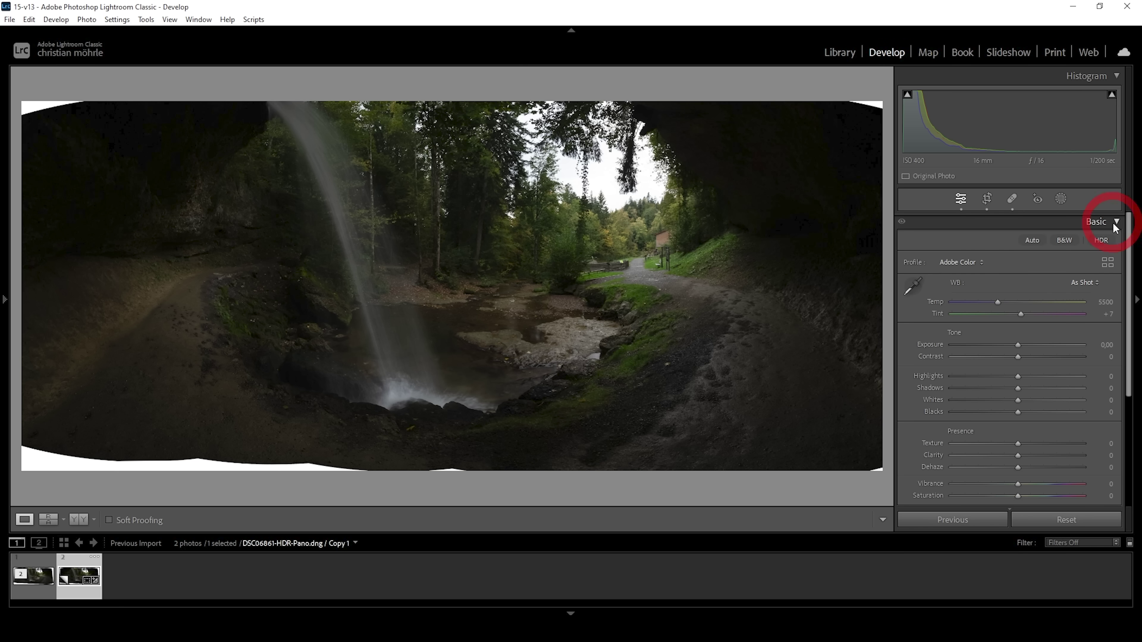
left_click(975, 263)
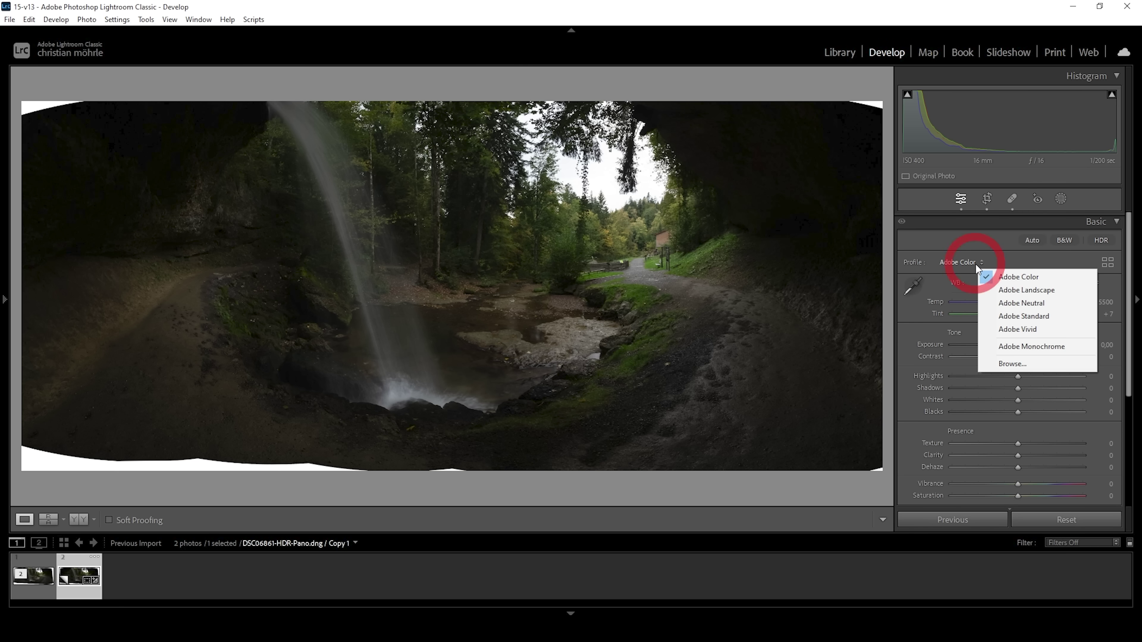
left_click(1002, 291)
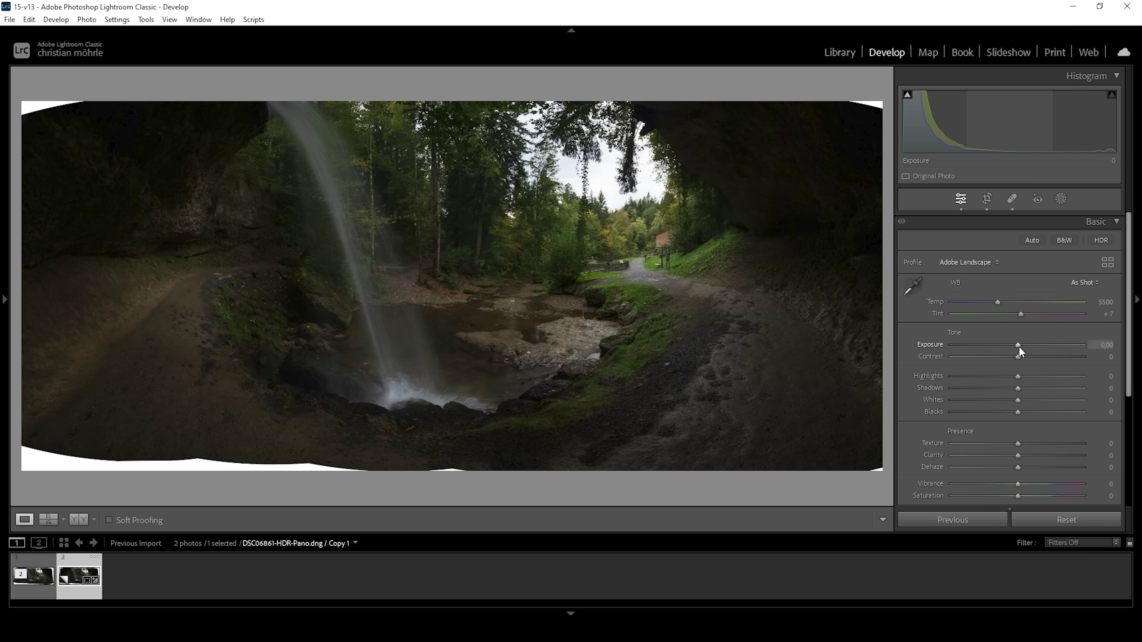
Raise Exposure, set Highlights -70, Shadows +24, Whites +38 and Blacks +33
left_click_drag(1019, 346, 1029, 343)
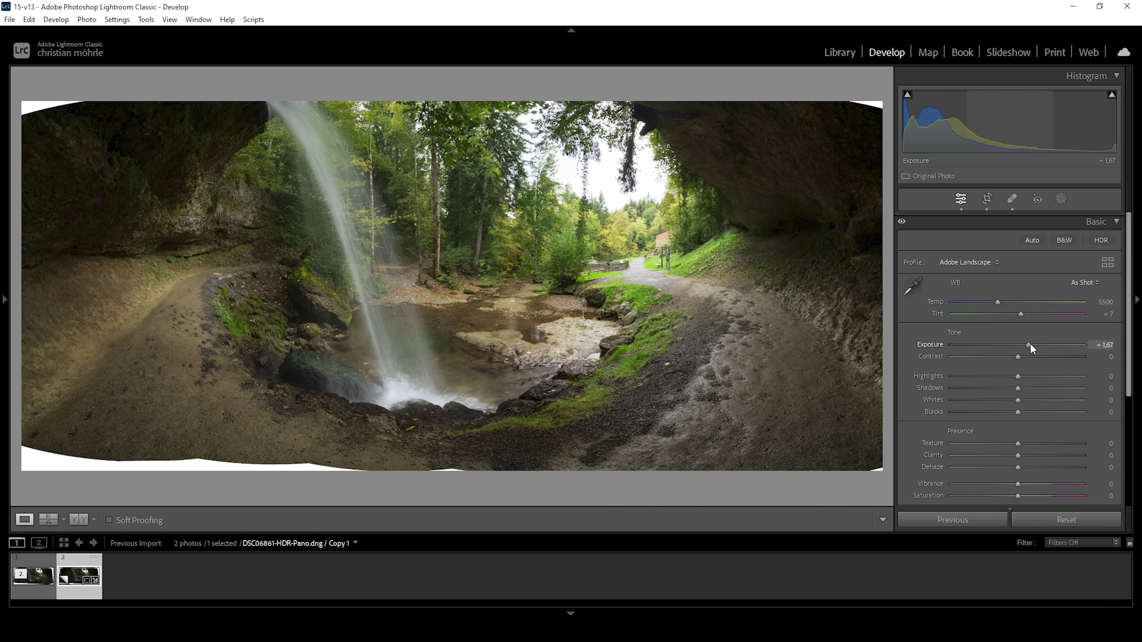
left_click_drag(1030, 343, 1030, 342)
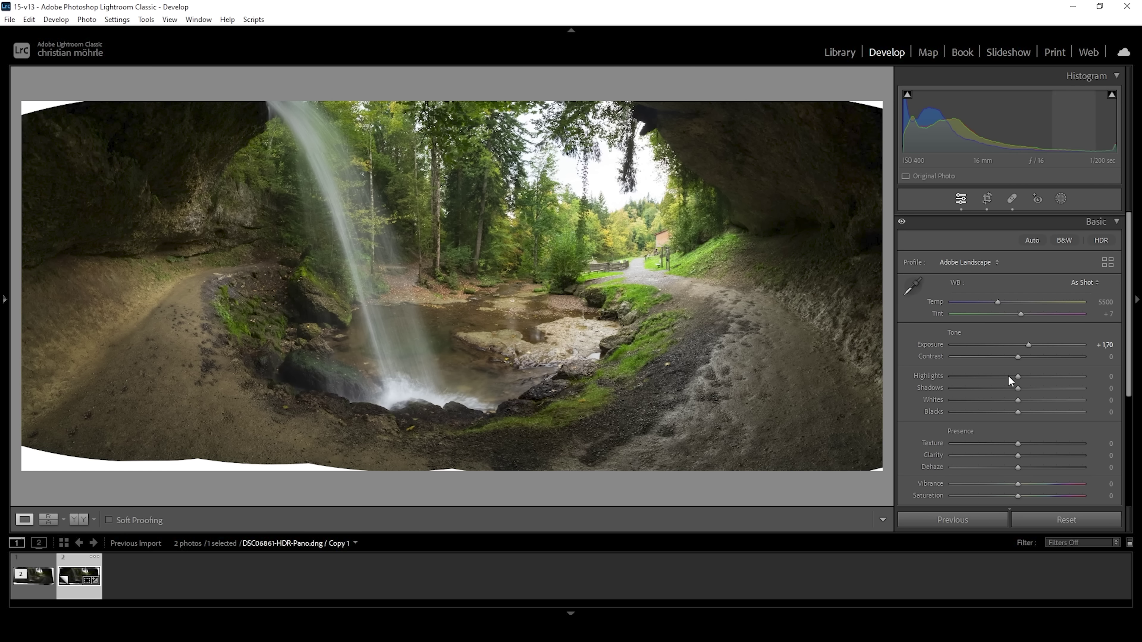
left_click_drag(1015, 377, 971, 375)
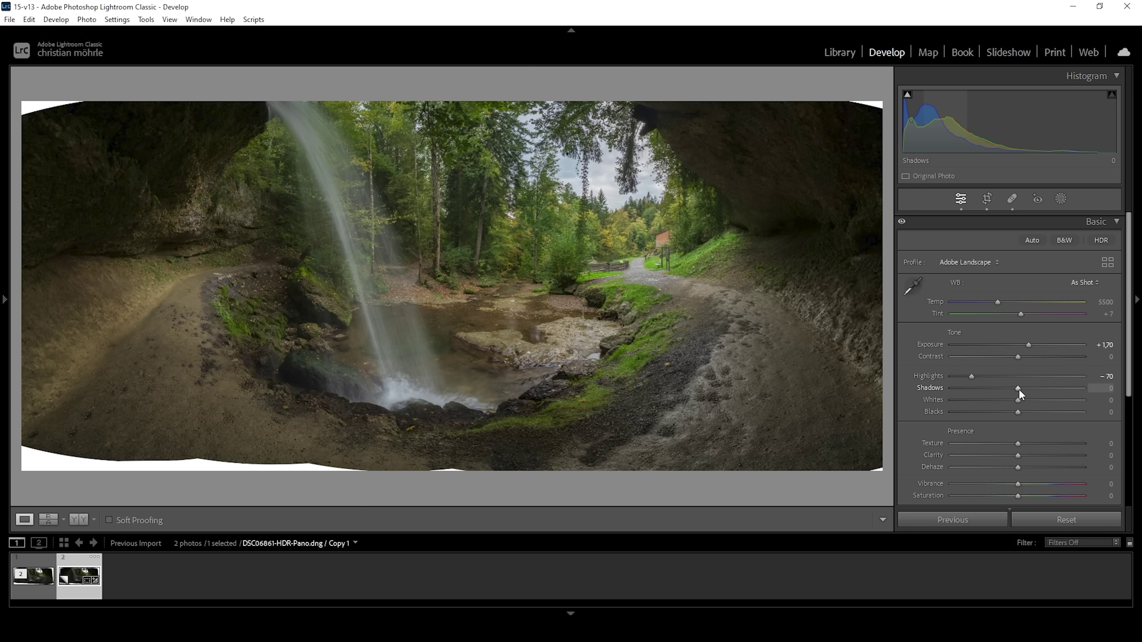
left_click_drag(1019, 389, 1038, 411)
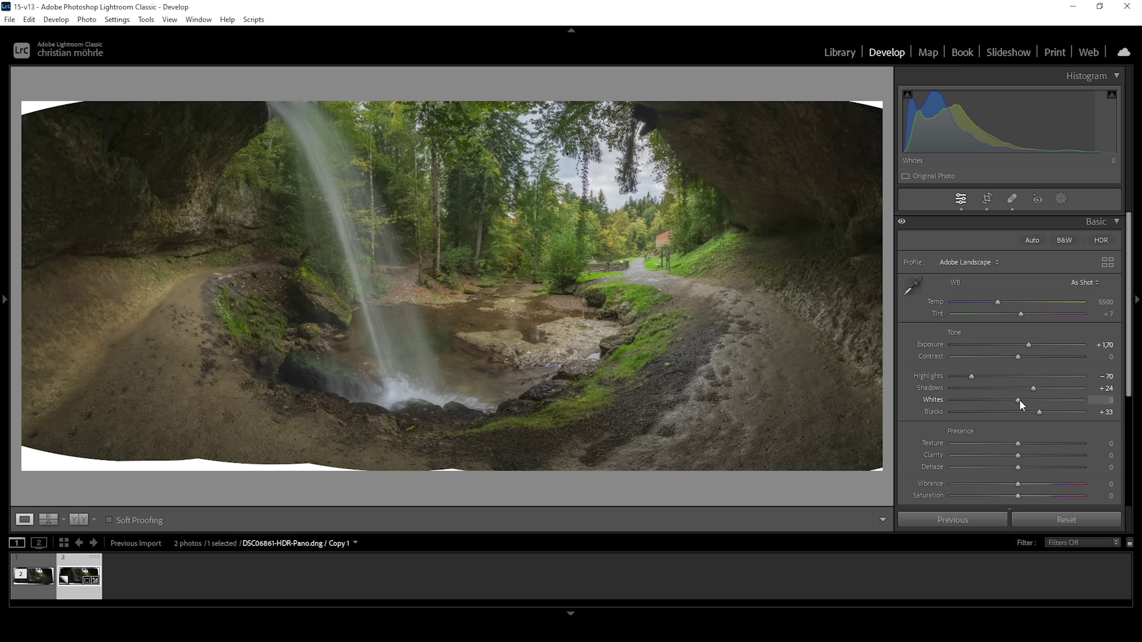
left_click_drag(1019, 401, 1044, 401)
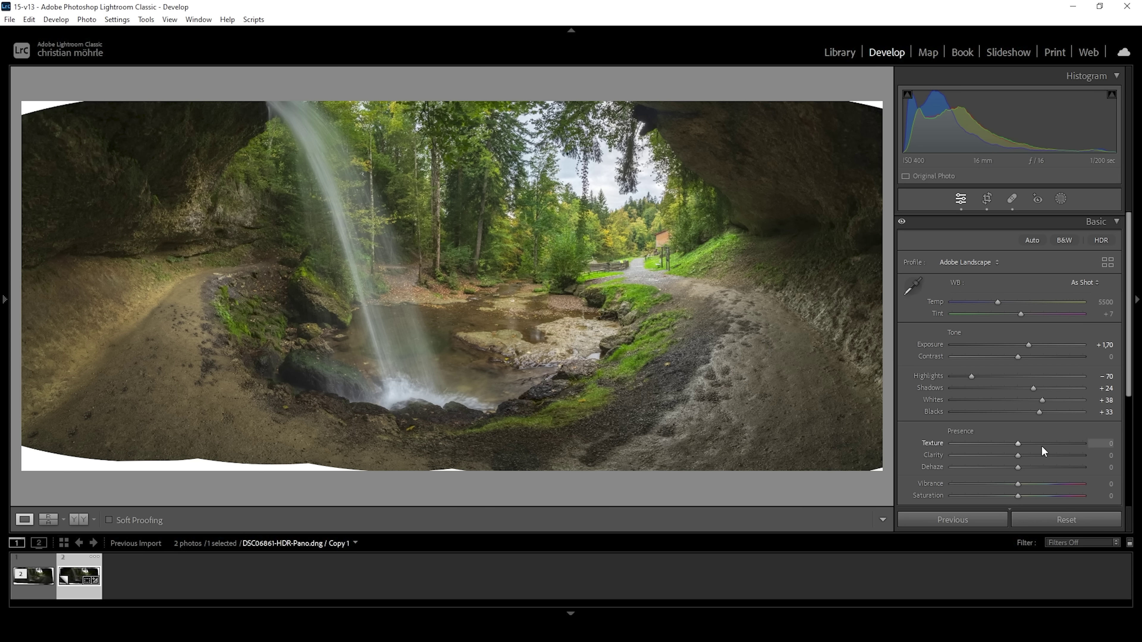
Set Texture +4, Clarity -4 and Vibrance +10, then compare in Reference View and return to Loupe
left_click_drag(1017, 443, 1021, 444)
left_click(1020, 444)
left_click_drag(1014, 457, 1014, 456)
left_click_drag(1019, 482, 1024, 484)
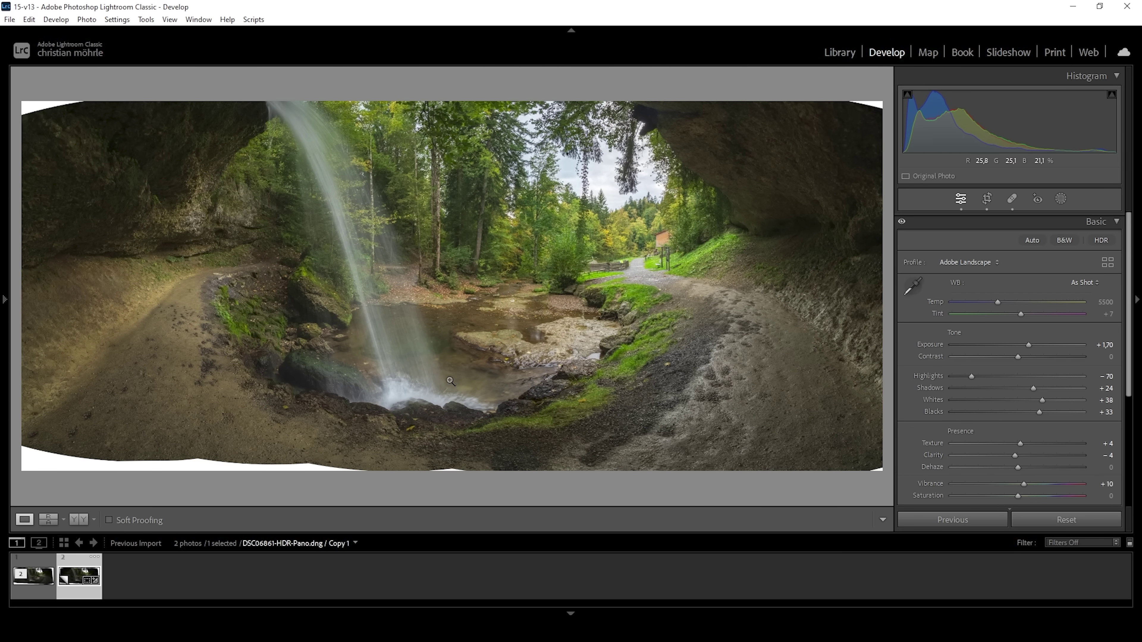
key("shift+r")
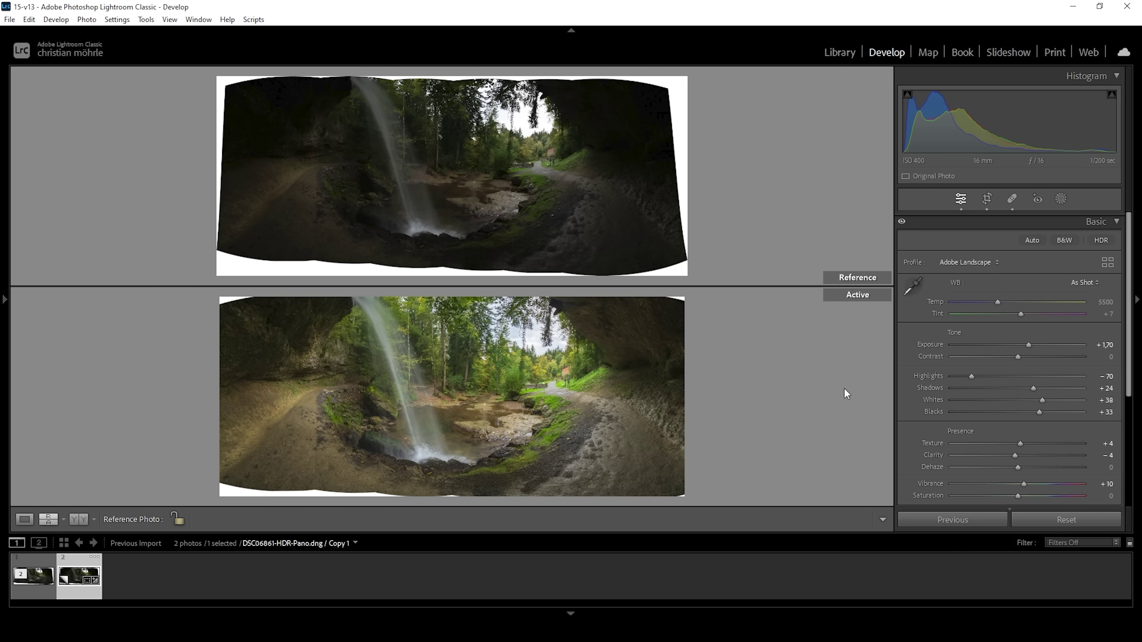
left_click(24, 519)
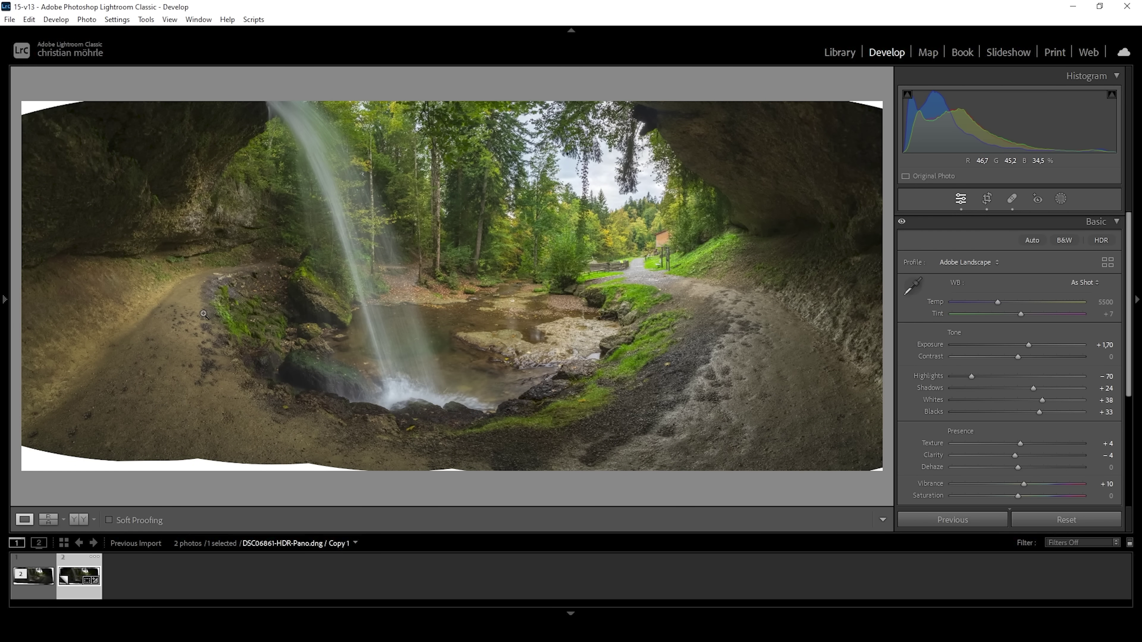
Draw a radial gradient mask over the bright sky opening with Feather at 100
left_click(1061, 201)
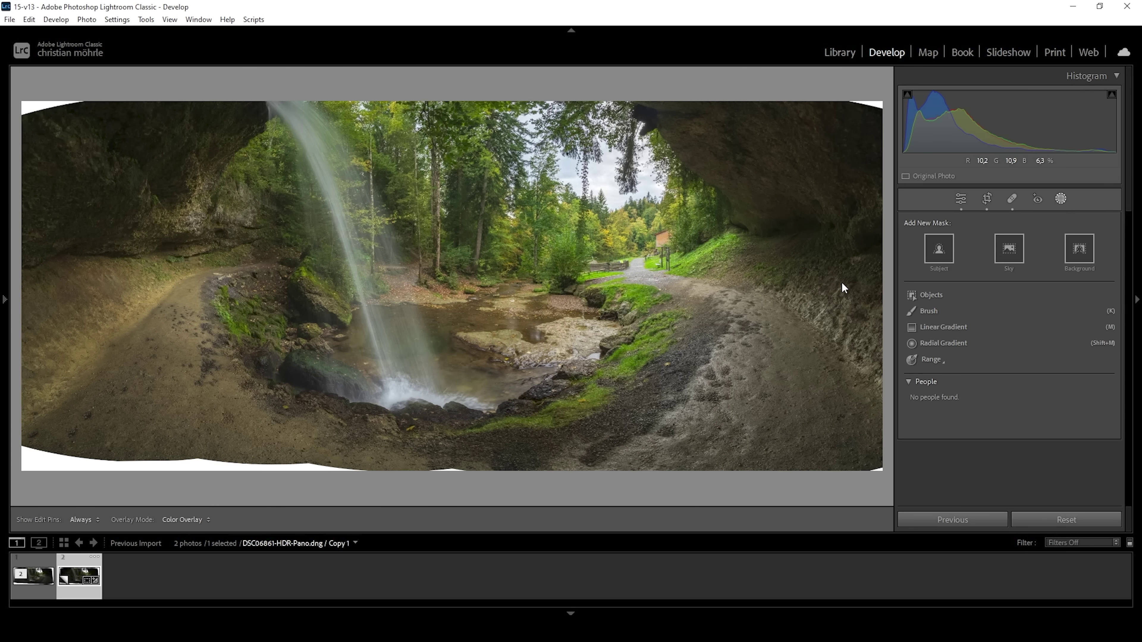
left_click(926, 343)
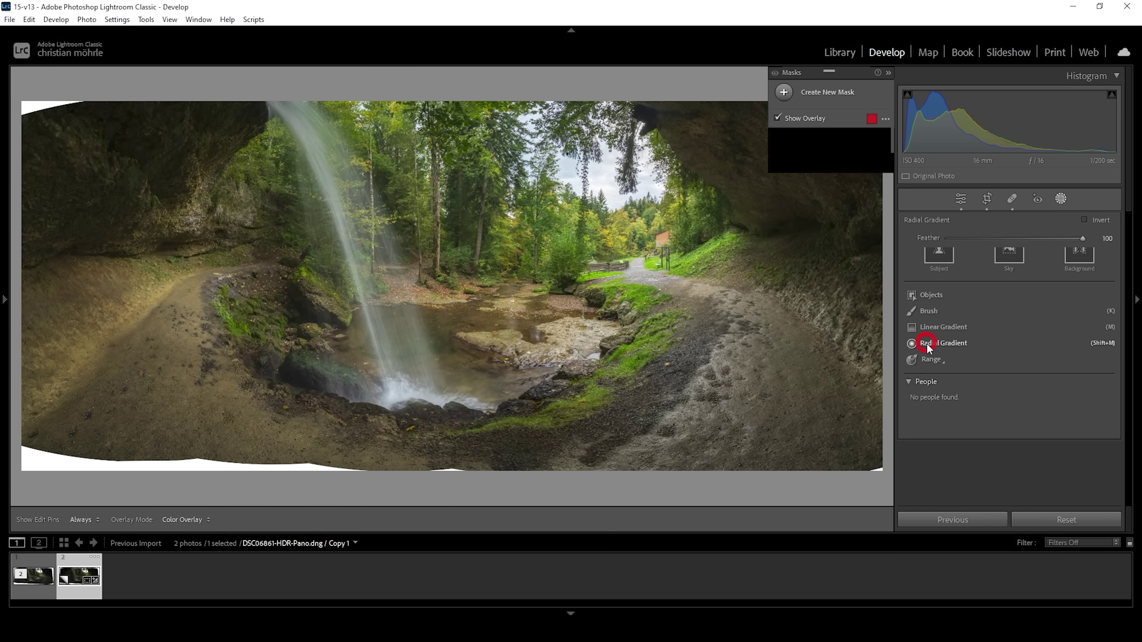
mouse_move(598, 185)
left_mouse_down()
mouse_move(701, 243)
mouse_move(688, 217)
mouse_move(591, 171)
left_mouse_up()
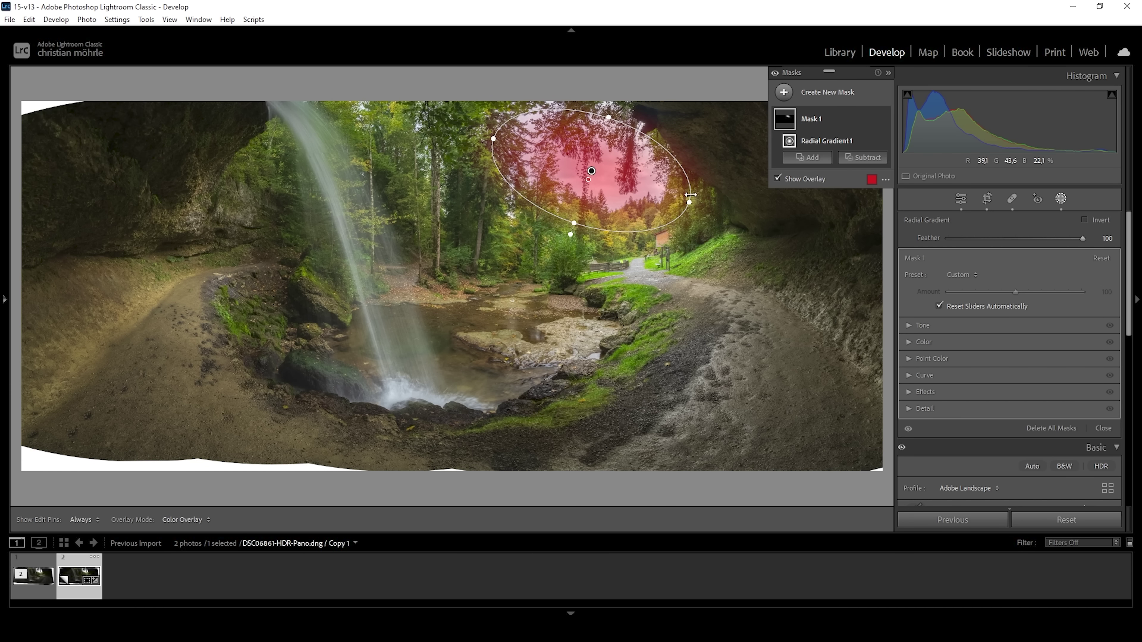
left_click_drag(593, 158, 592, 152)
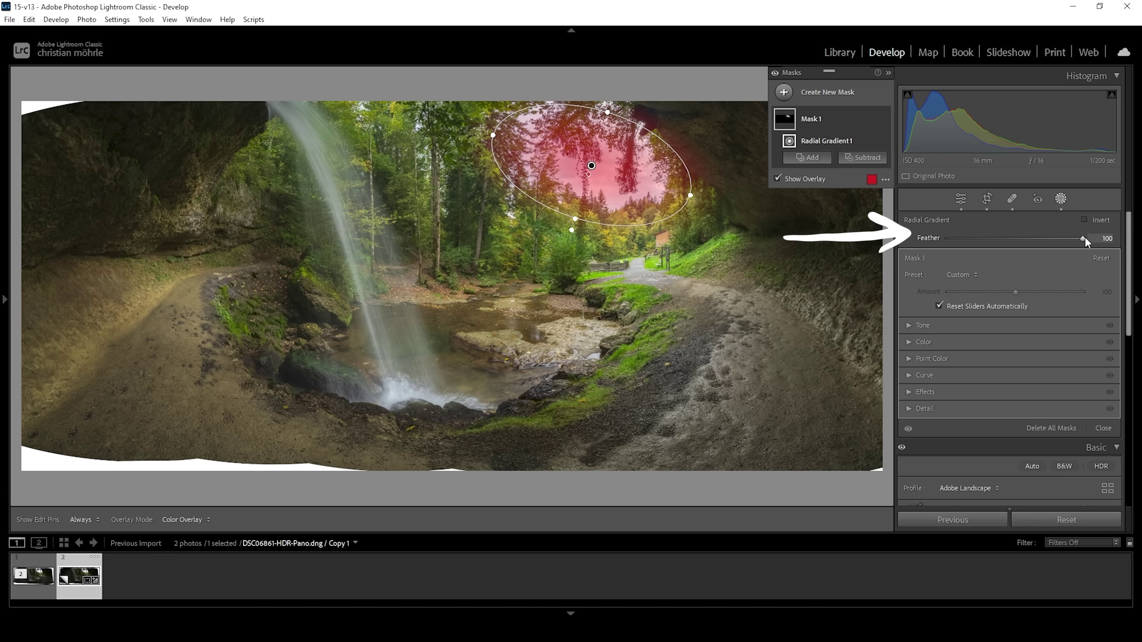
left_click_drag(1084, 237, 948, 237)
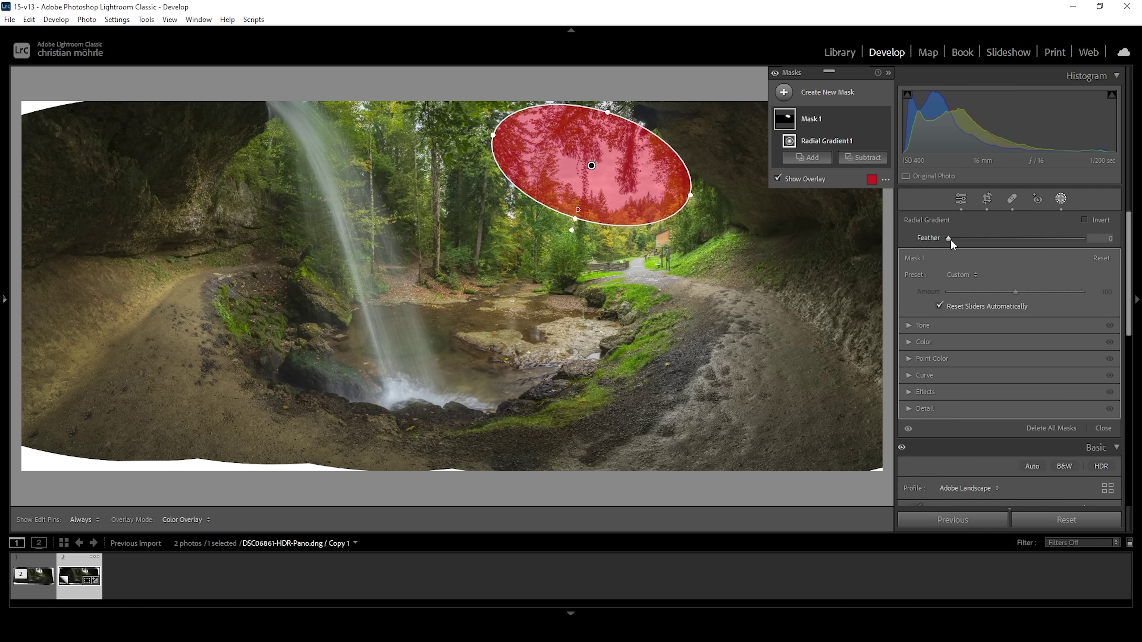
left_click_drag(948, 238, 1119, 246)
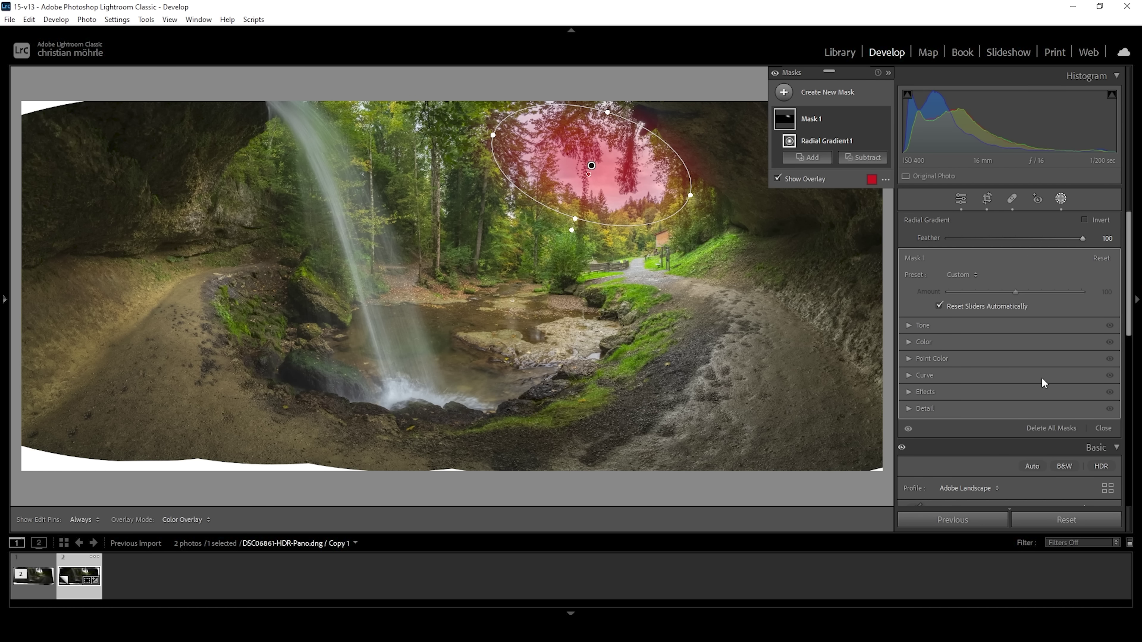
left_click(908, 324)
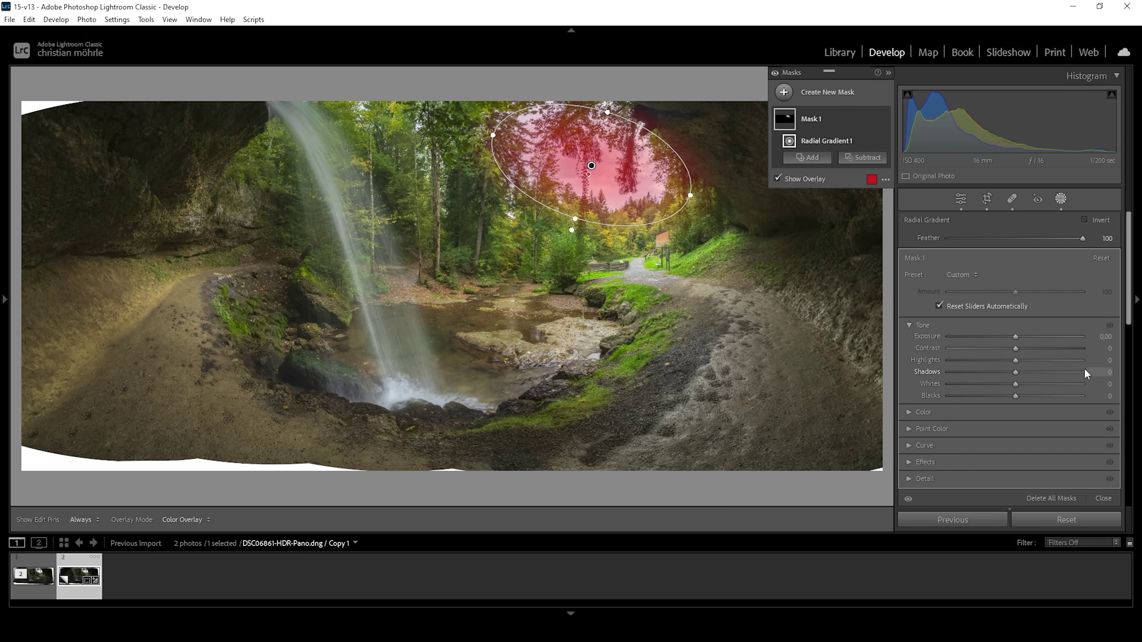
Lower the sky mask's highlights to -7 and slightly adjust its blacks
left_click(1013, 360)
left_click_drag(1014, 360, 1008, 361)
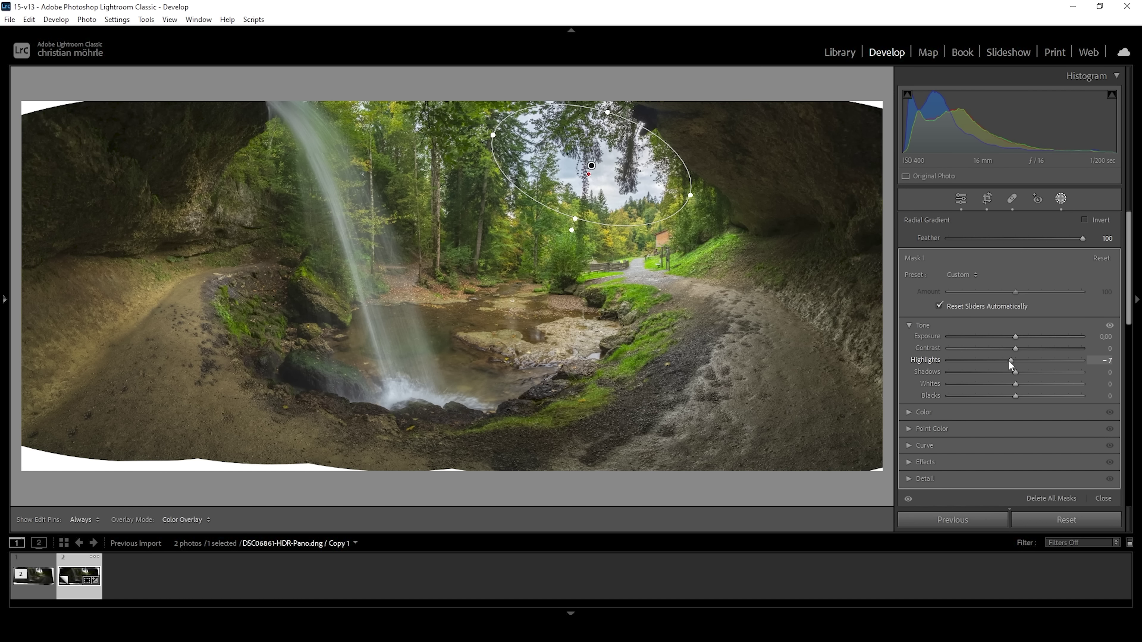
left_click_drag(1008, 360, 1008, 360)
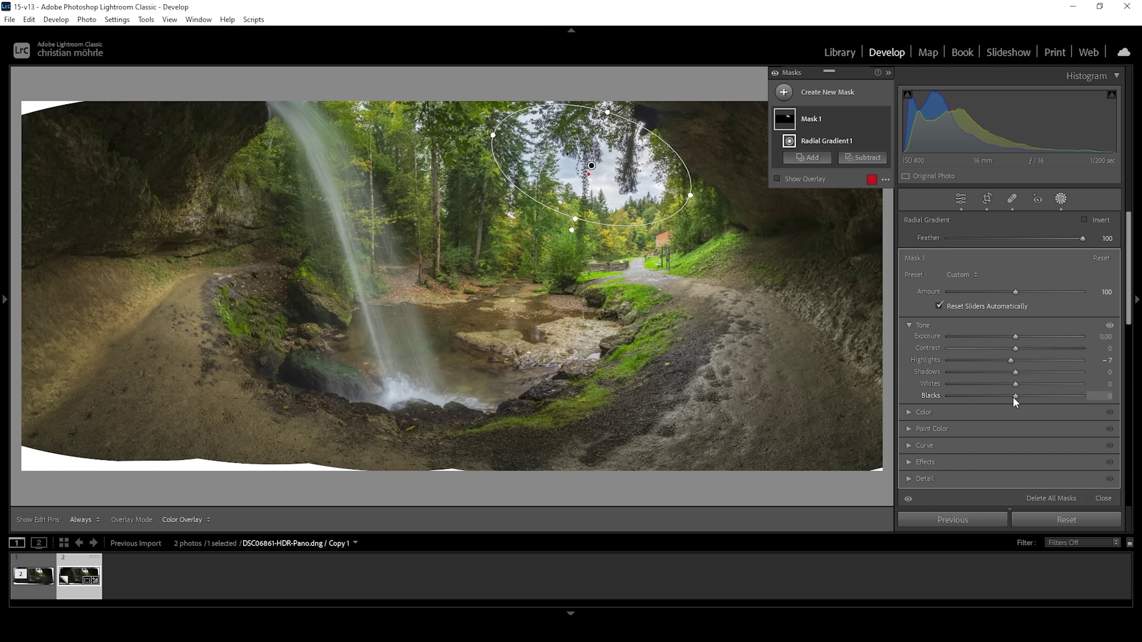
left_click_drag(1013, 396, 1022, 396)
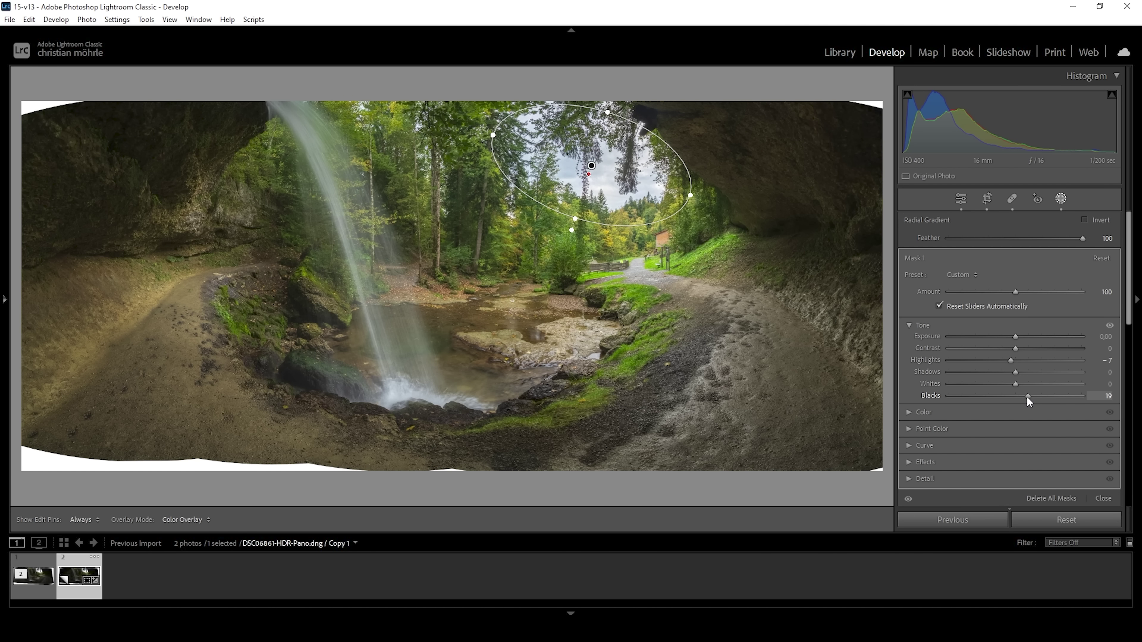
left_click_drag(1029, 397, 1023, 397)
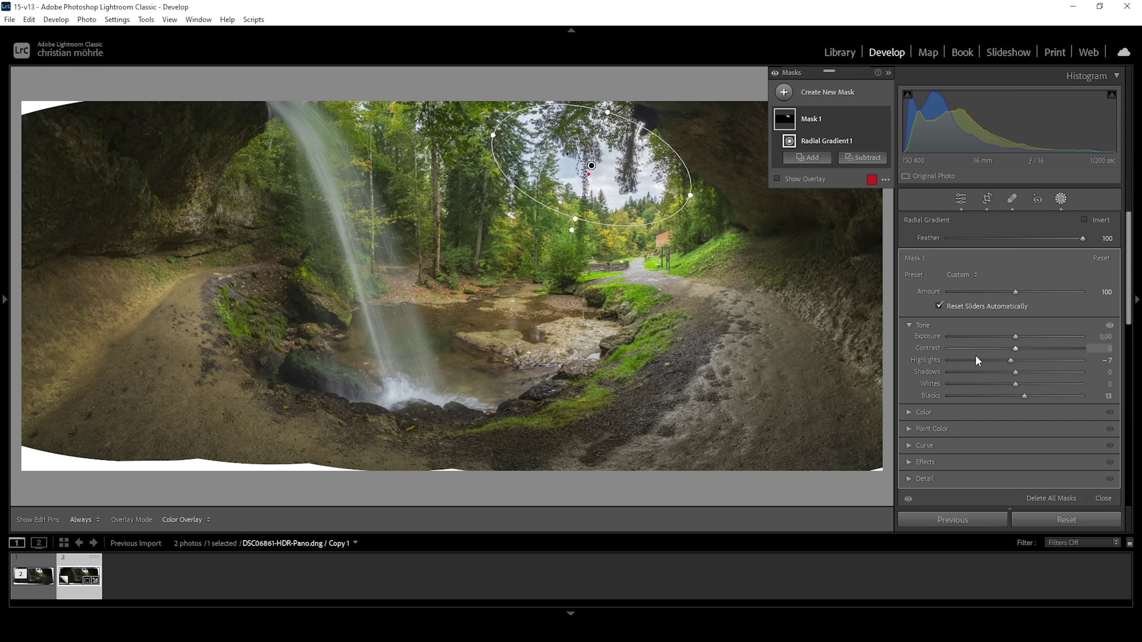
Set the sky mask's Dehaze to -20
left_click(908, 325)
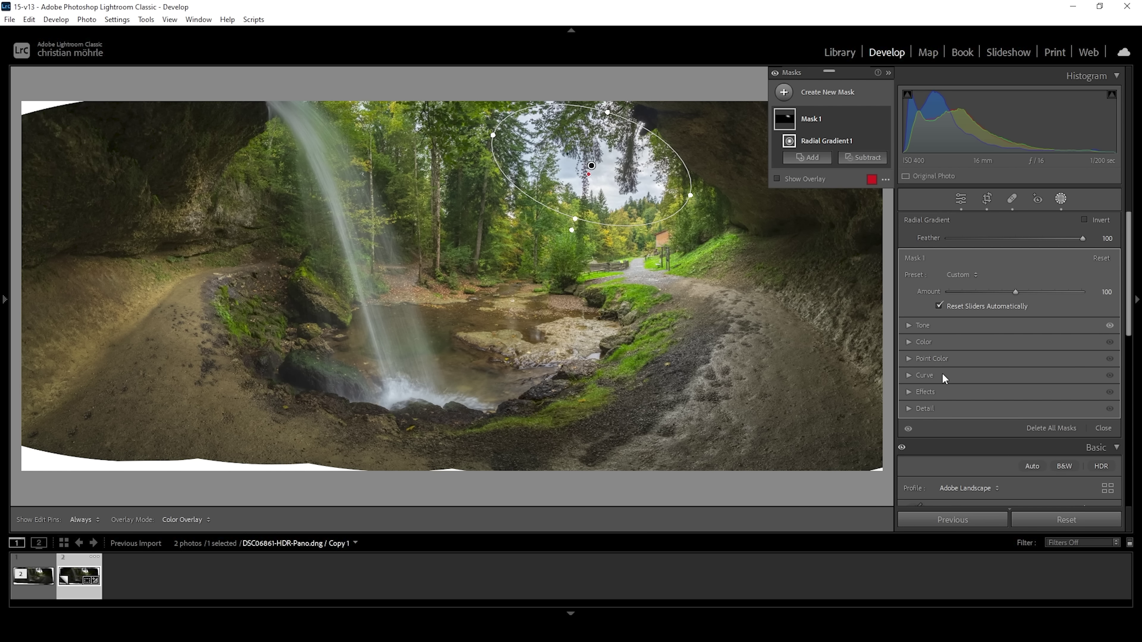
left_click(909, 392)
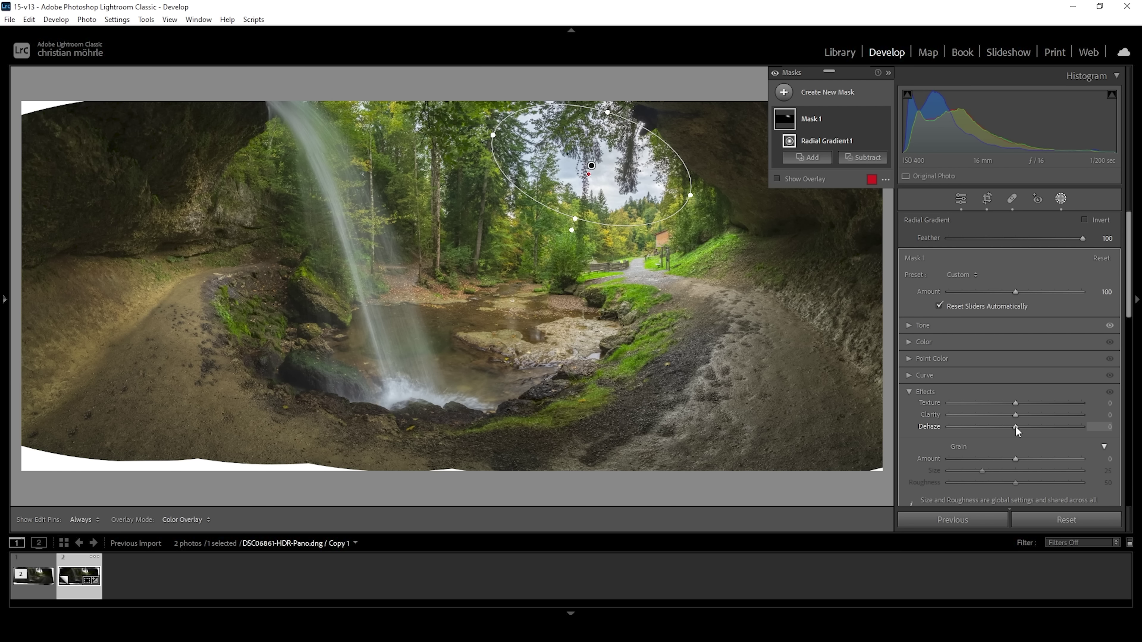
left_click_drag(1015, 427, 1007, 427)
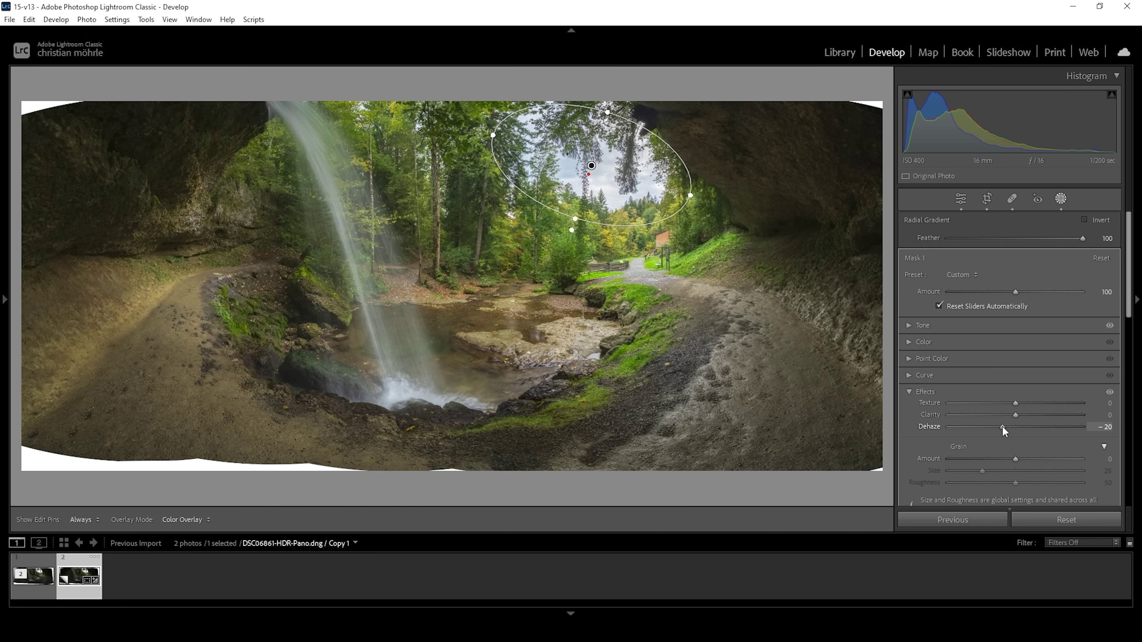
left_click_drag(1001, 426, 1001, 426)
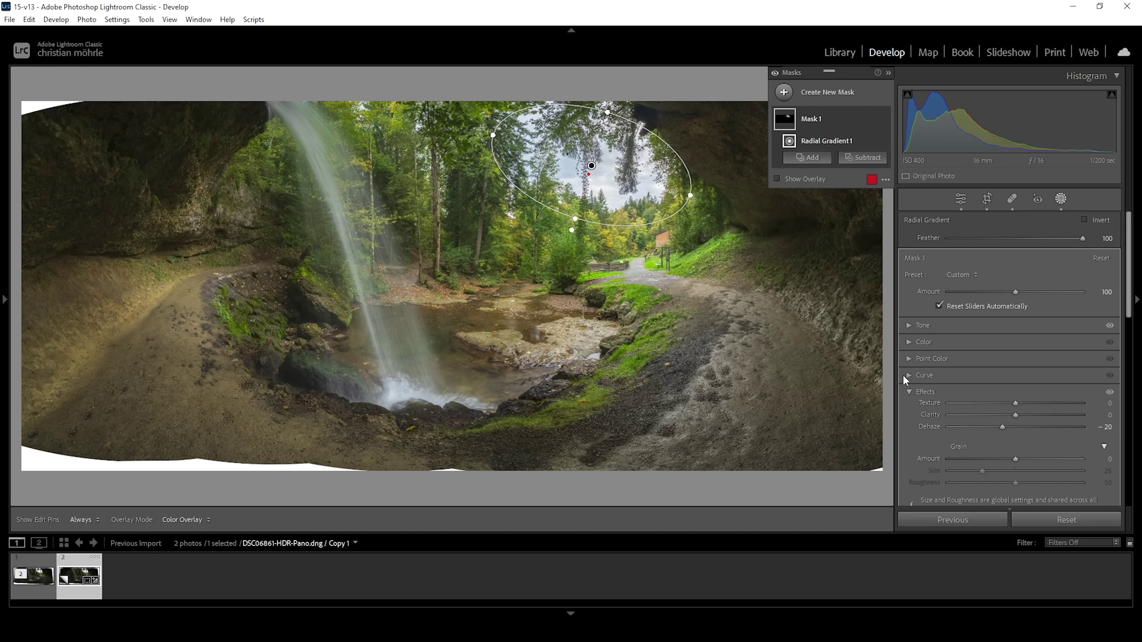
left_click(909, 391)
Draw a radial gradient over the waterfall pool and raise its Exposure to +0.46
left_click(871, 117)
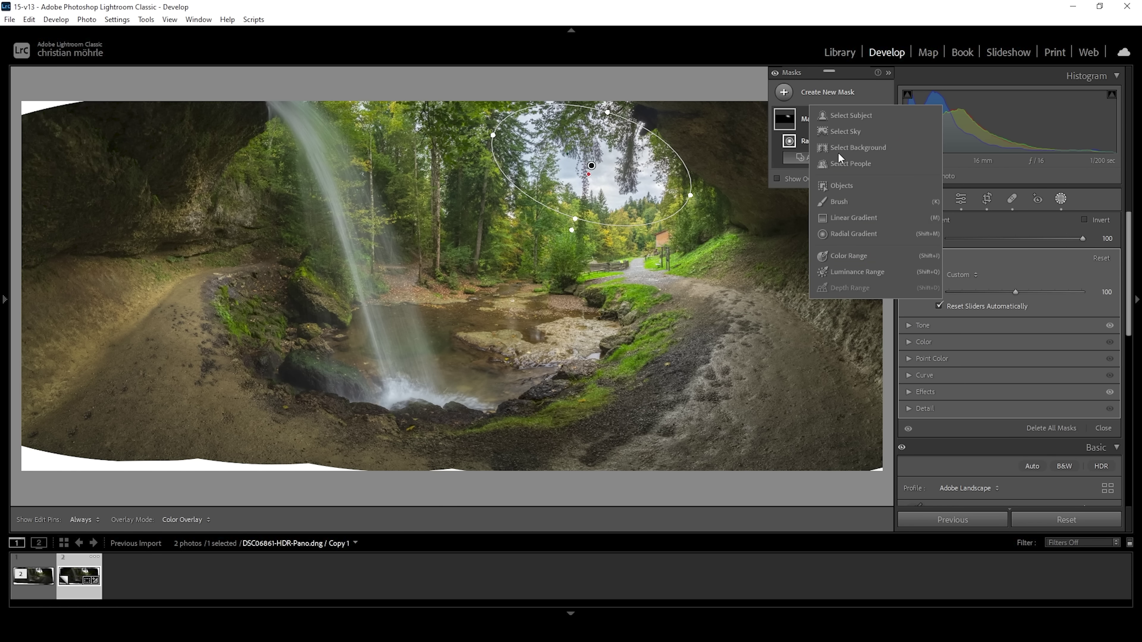
left_click(856, 233)
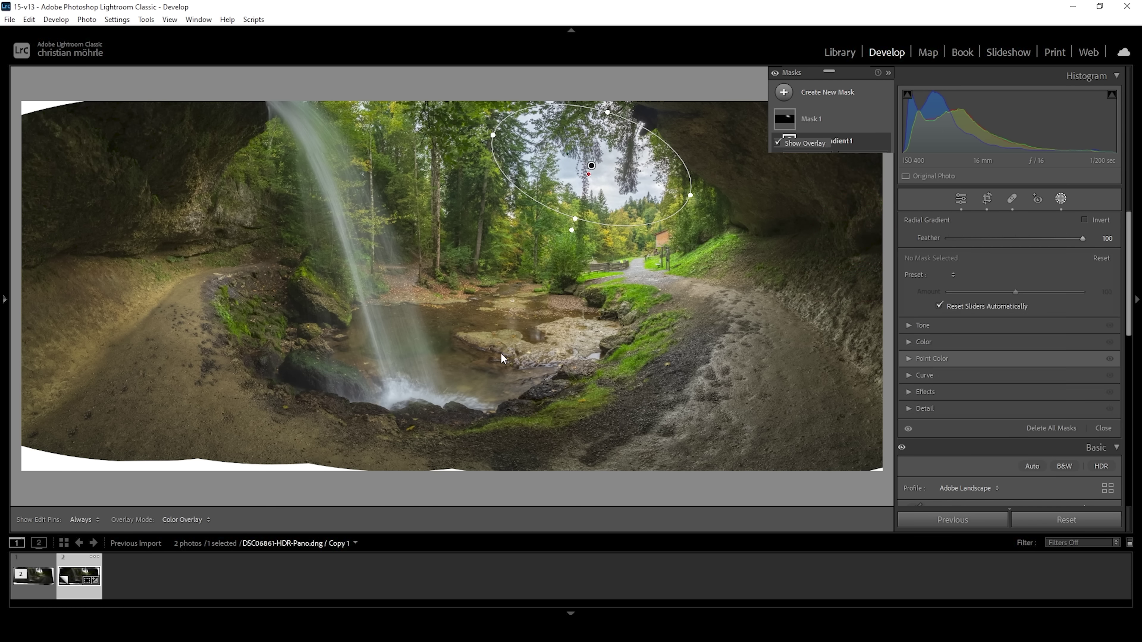
left_click_drag(367, 297, 683, 435)
left_click_drag(506, 352, 471, 351)
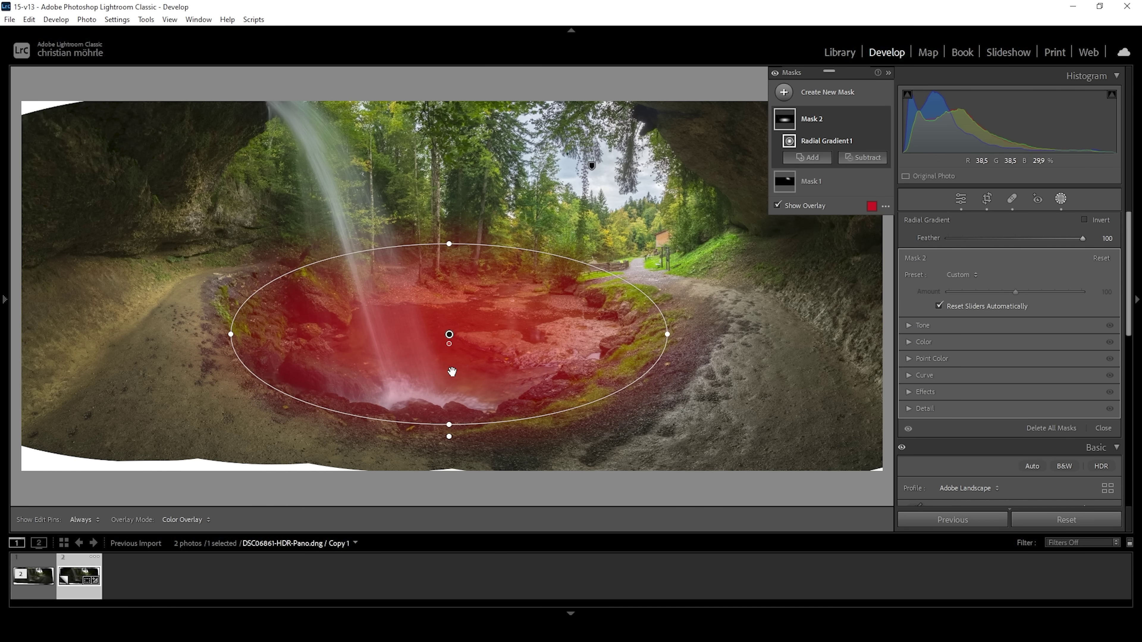
left_click(908, 325)
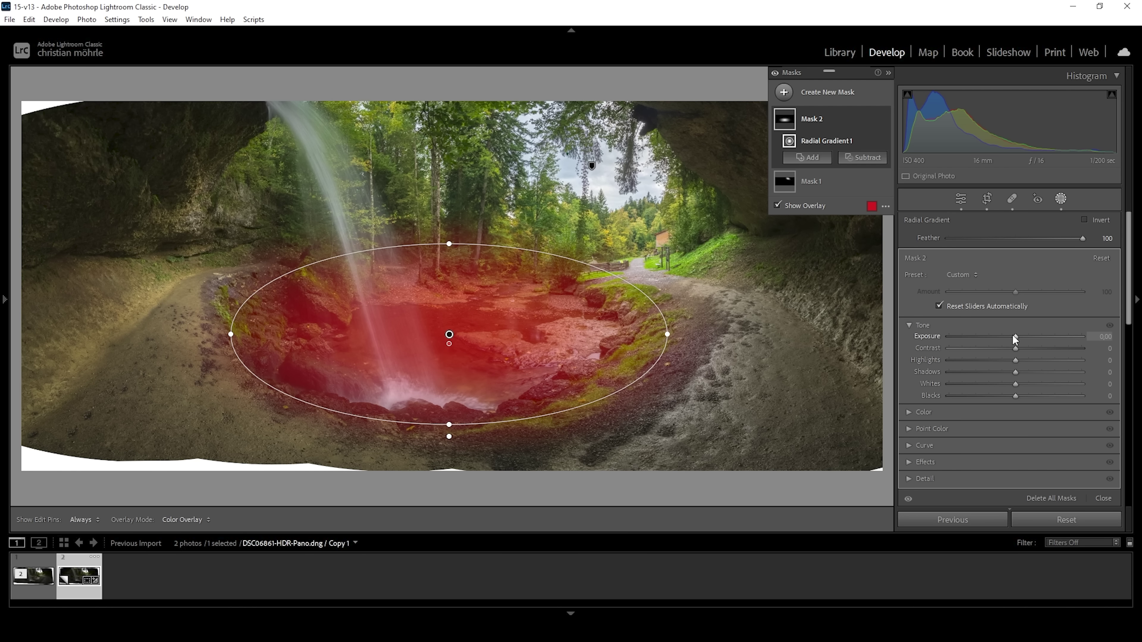
left_click_drag(1016, 336, 1025, 337)
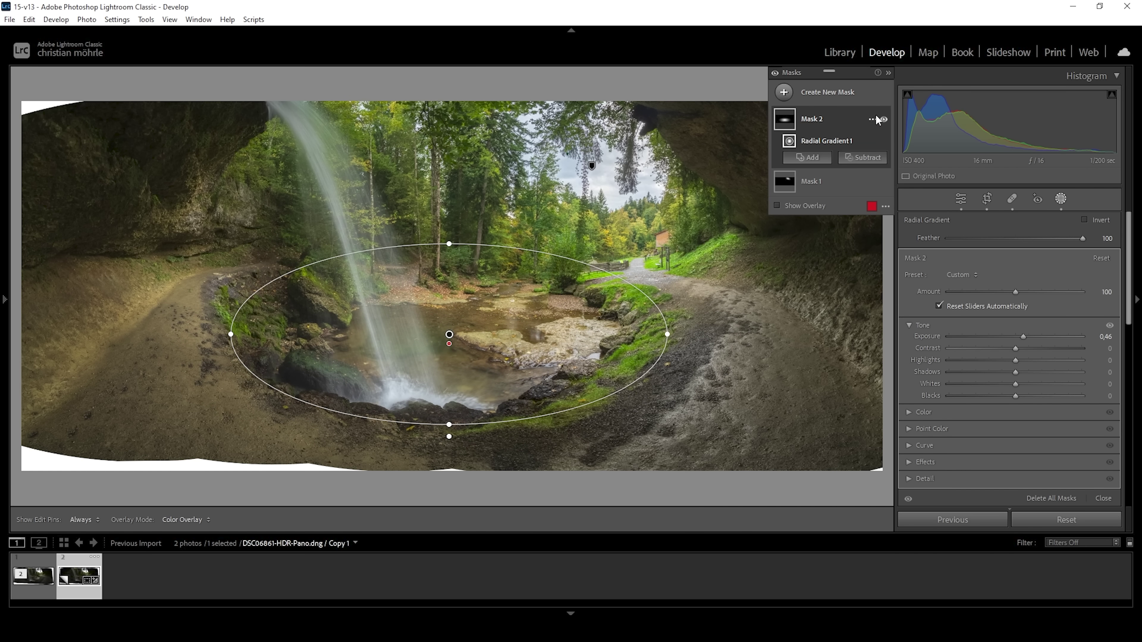
Compare the pool mask on and off, then start a new Color Range mask
left_click(882, 119)
left_click(883, 119)
left_click(783, 93)
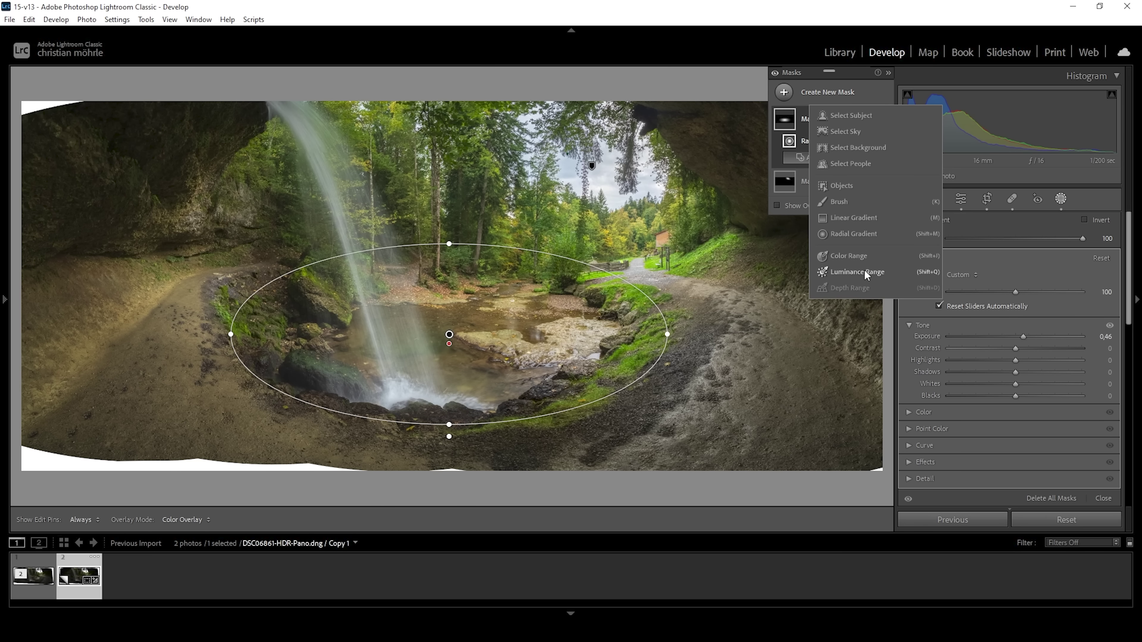
left_click(858, 255)
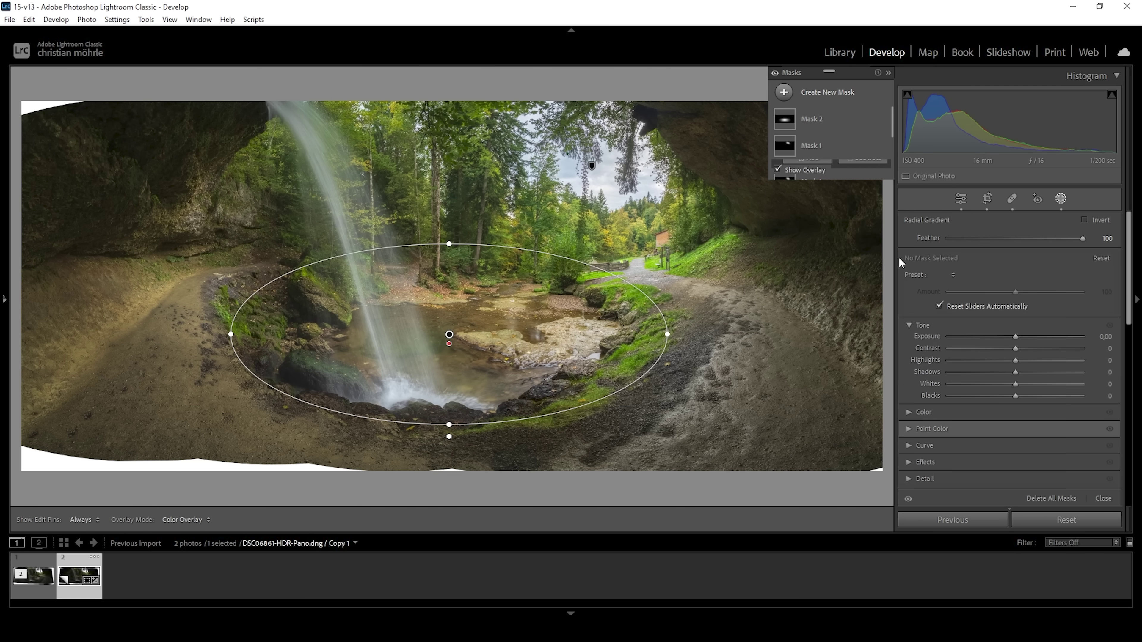
Sample the waterfall colour for the Color Range mask and set Refine to 43
left_click(328, 178)
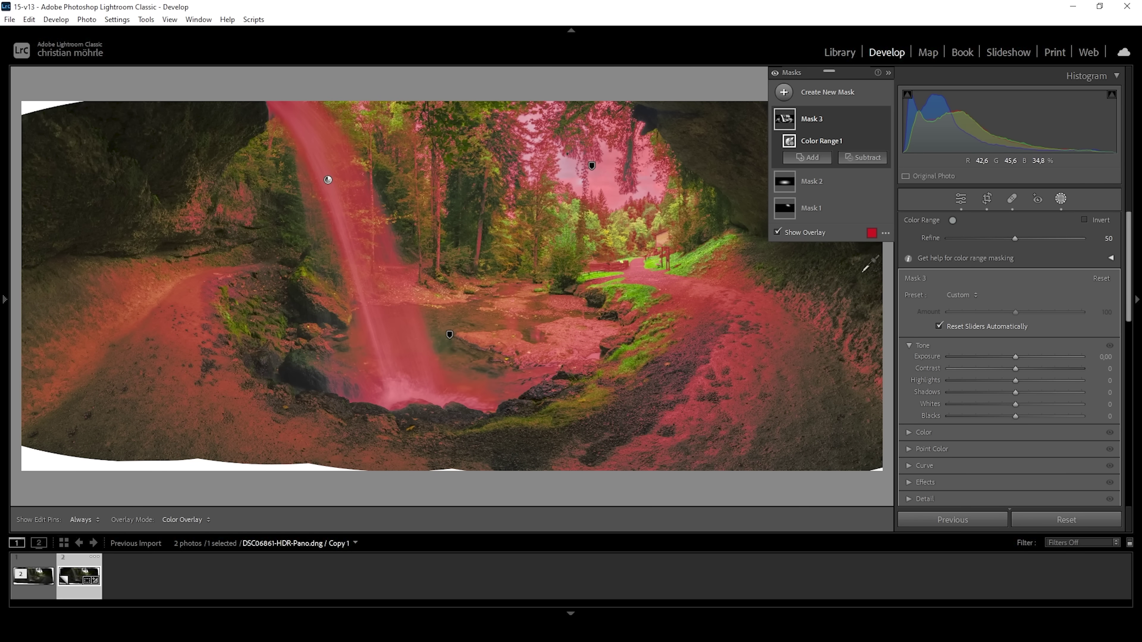
left_click(1015, 237)
left_click_drag(1011, 240, 1006, 239)
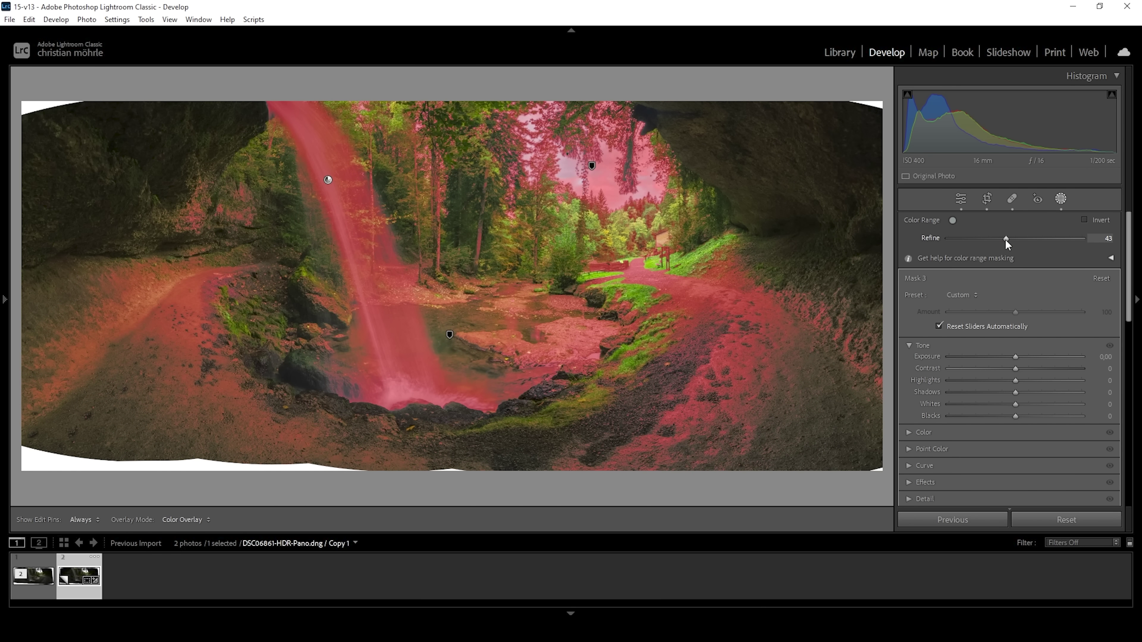
left_click_drag(1004, 239, 1005, 239)
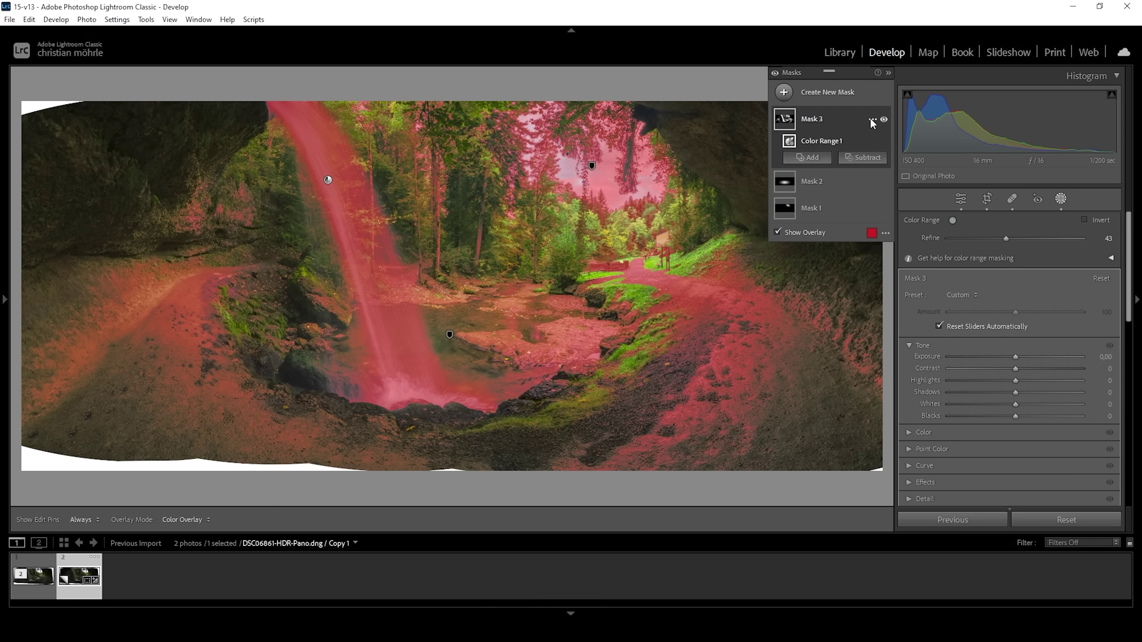
left_click(871, 120)
mouse_move(895, 176)
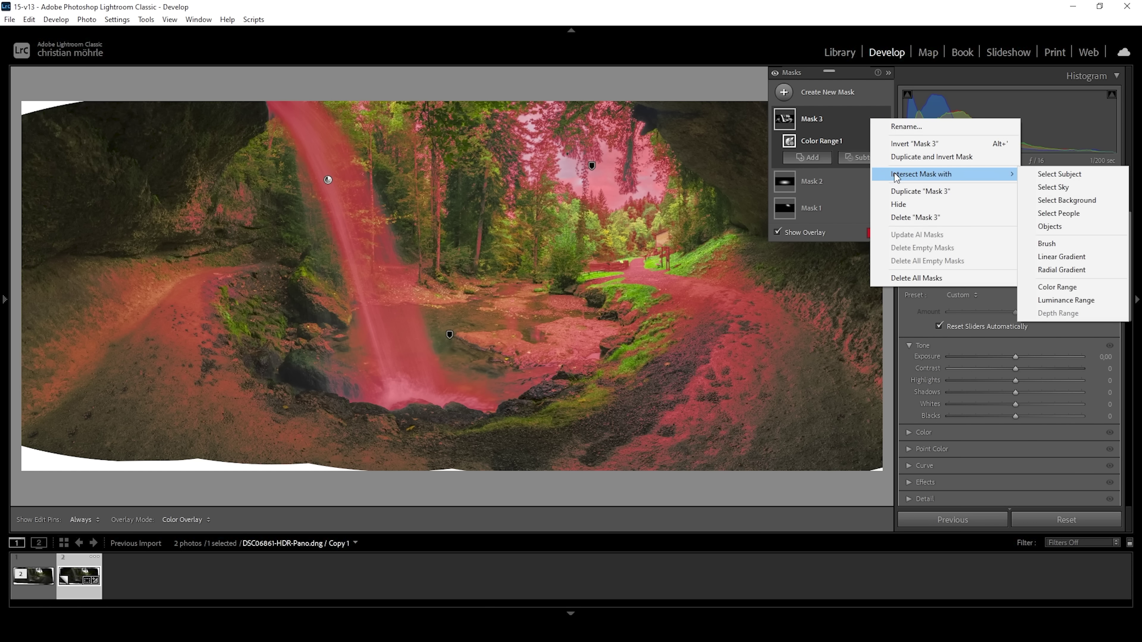
Intersect Mask 3 with a rotated ellipse around the waterfall and set Exposure to +1.46
left_click(1058, 272)
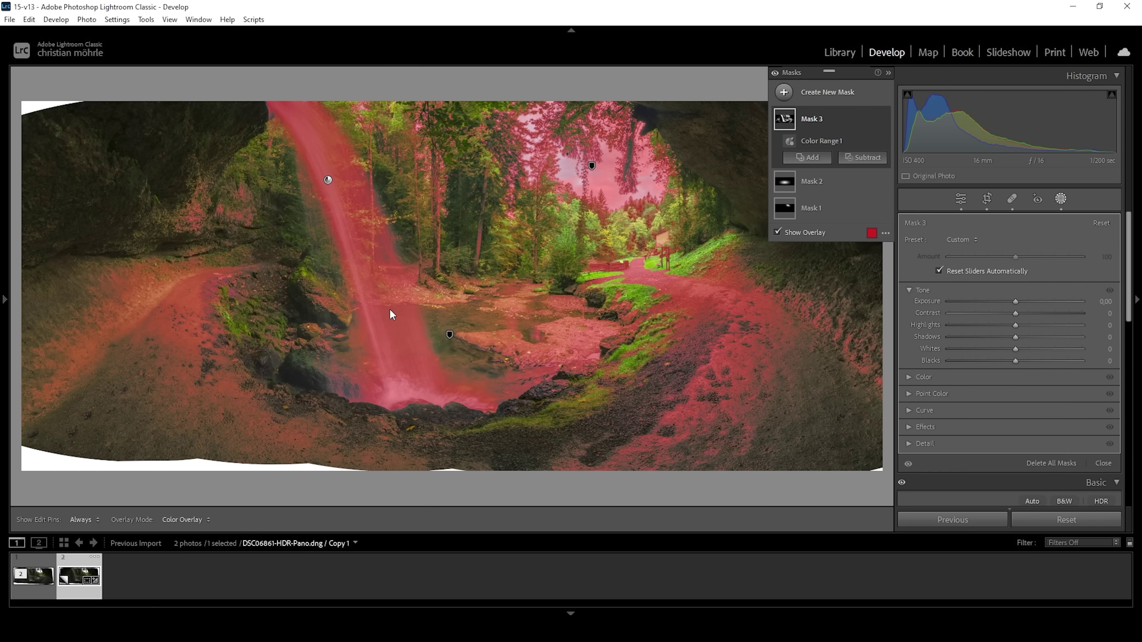
left_click_drag(381, 332, 495, 516)
left_click_drag(384, 143, 326, 139)
left_click_drag(381, 333, 326, 232)
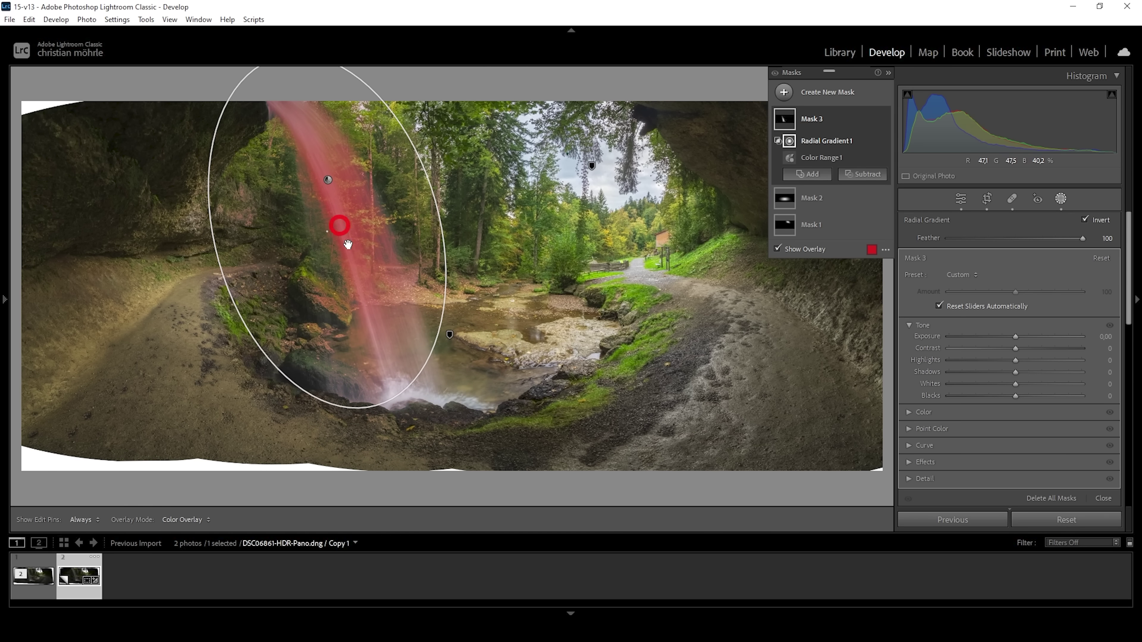
left_click_drag(379, 420, 427, 462)
left_click_drag(357, 250, 346, 225)
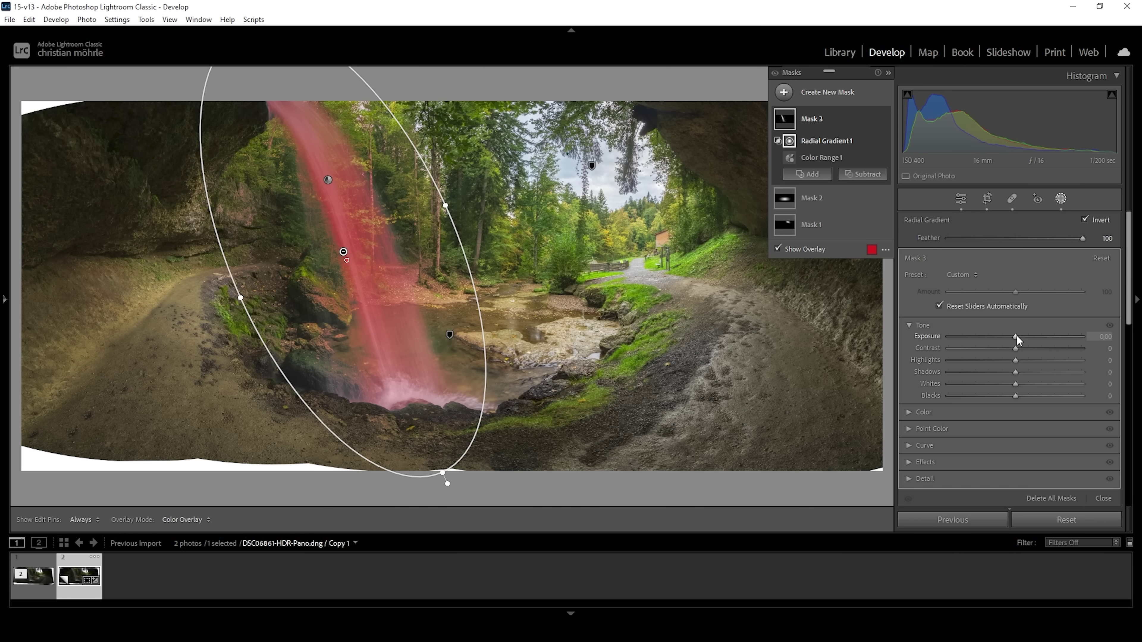
left_click_drag(1016, 337, 1039, 338)
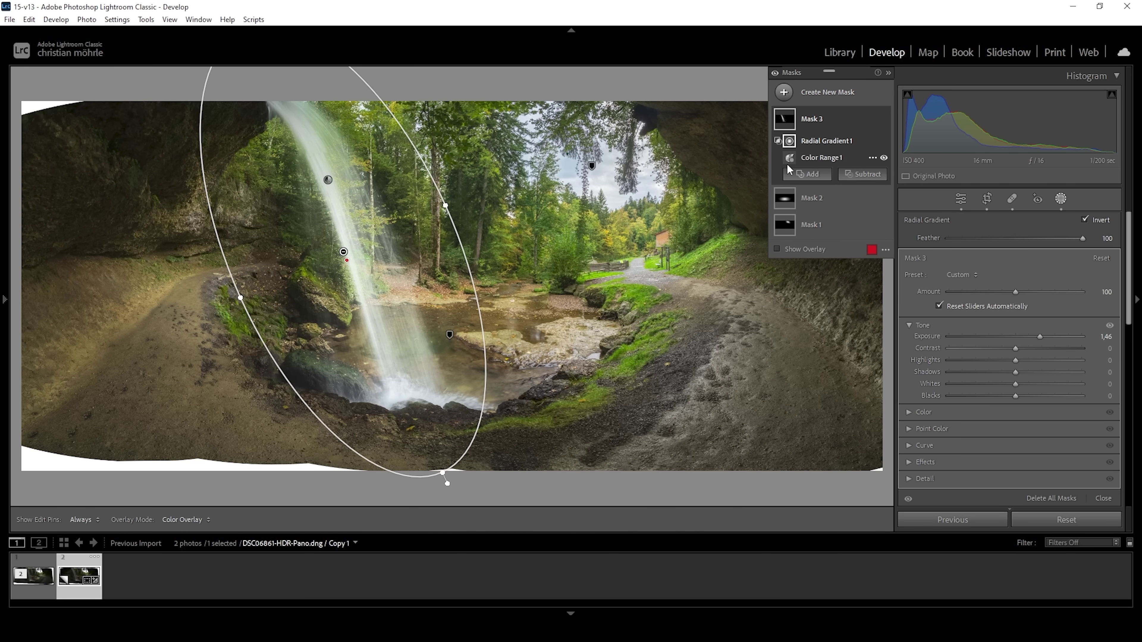
Create a linear gradient mask fading in over the left cave wall
left_click(785, 94)
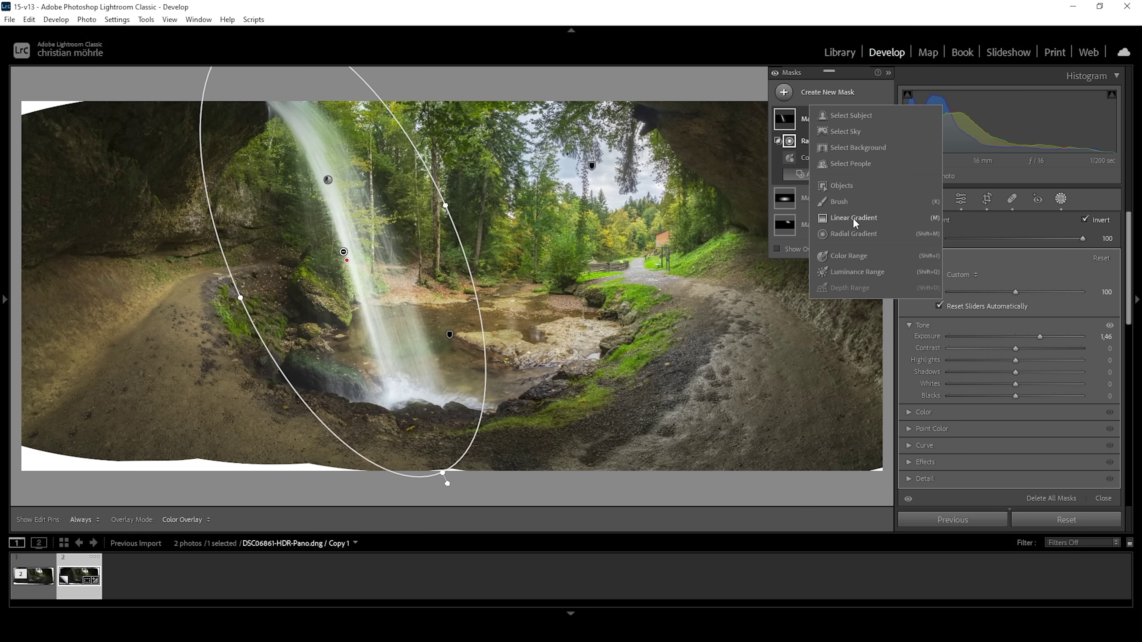
left_click(837, 231)
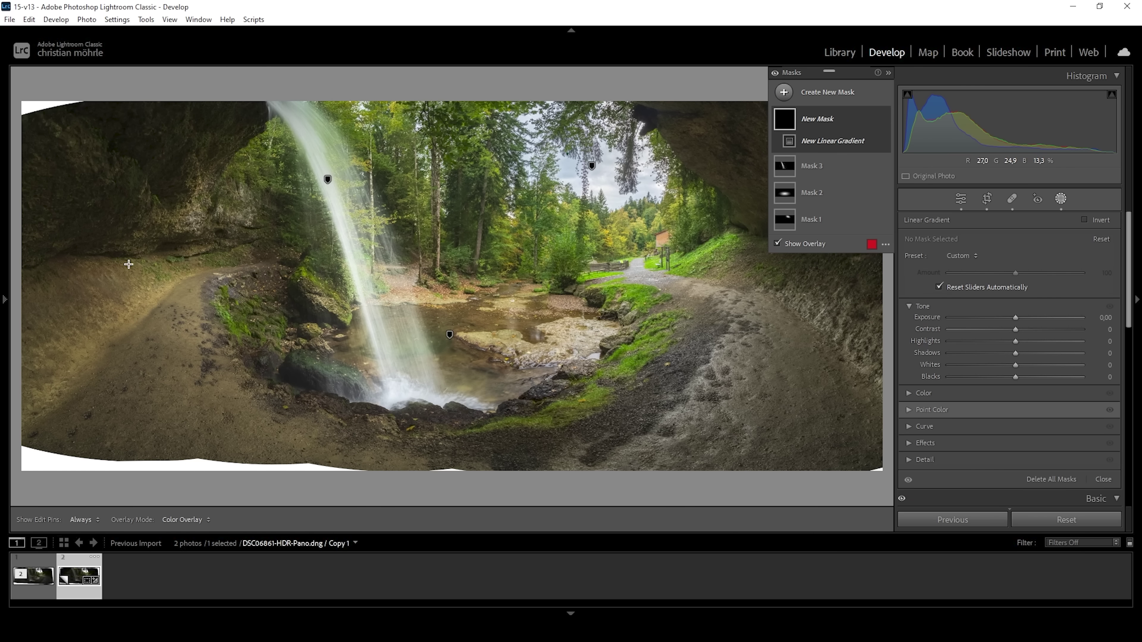
left_click_drag(126, 265, 340, 253)
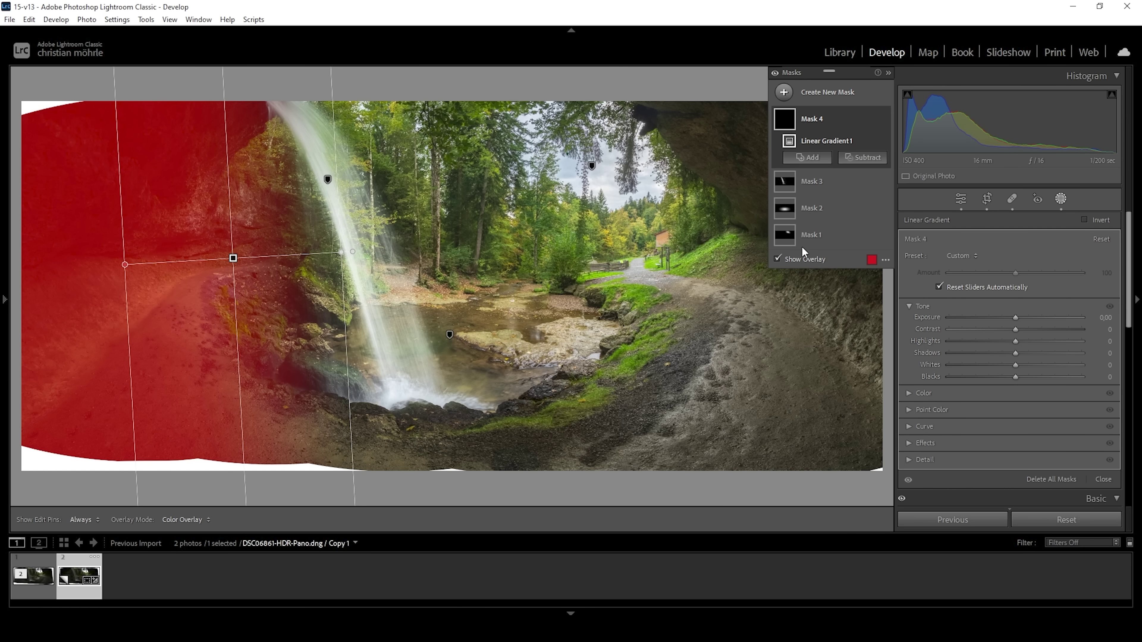
Add a right-wall linear gradient to the mask and set its Clarity to 15
left_click(808, 157)
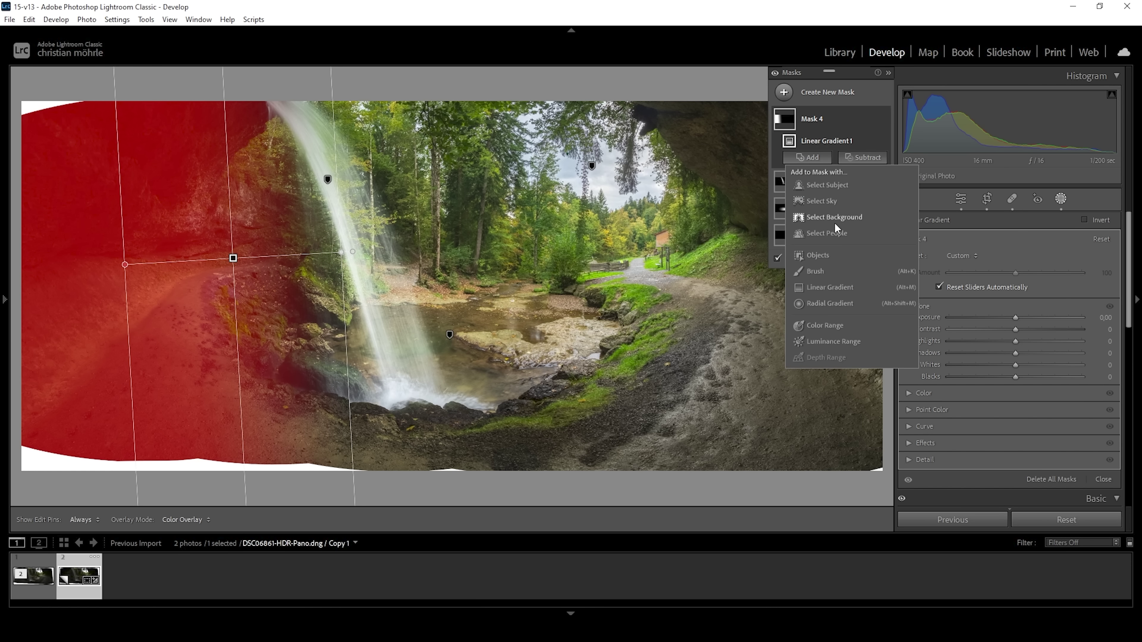
left_click(830, 287)
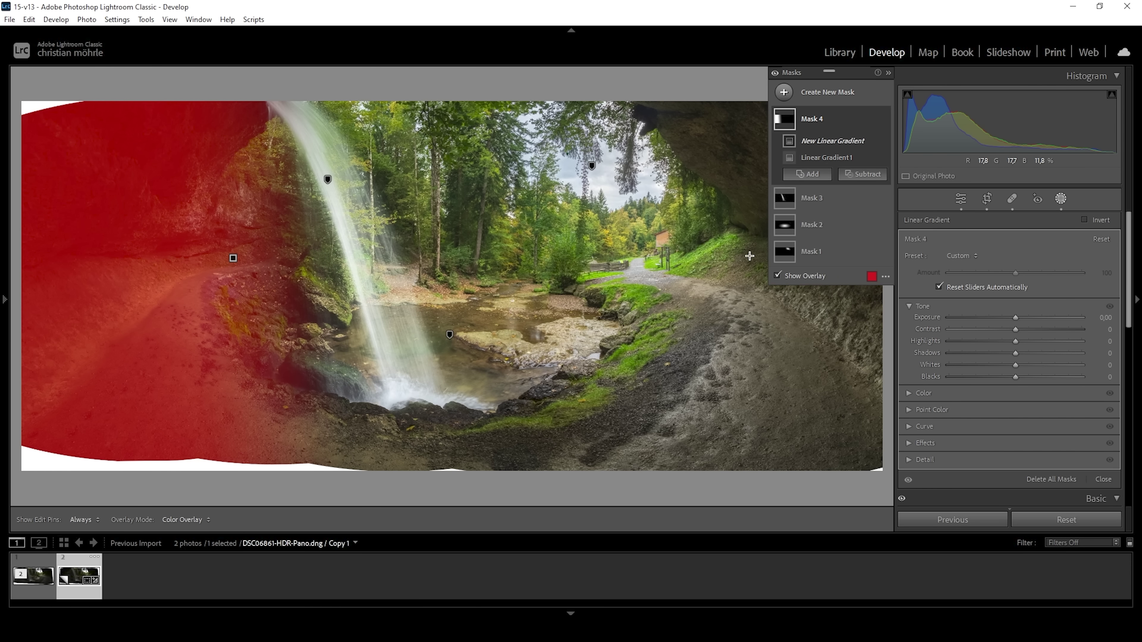
left_click_drag(746, 255, 593, 238)
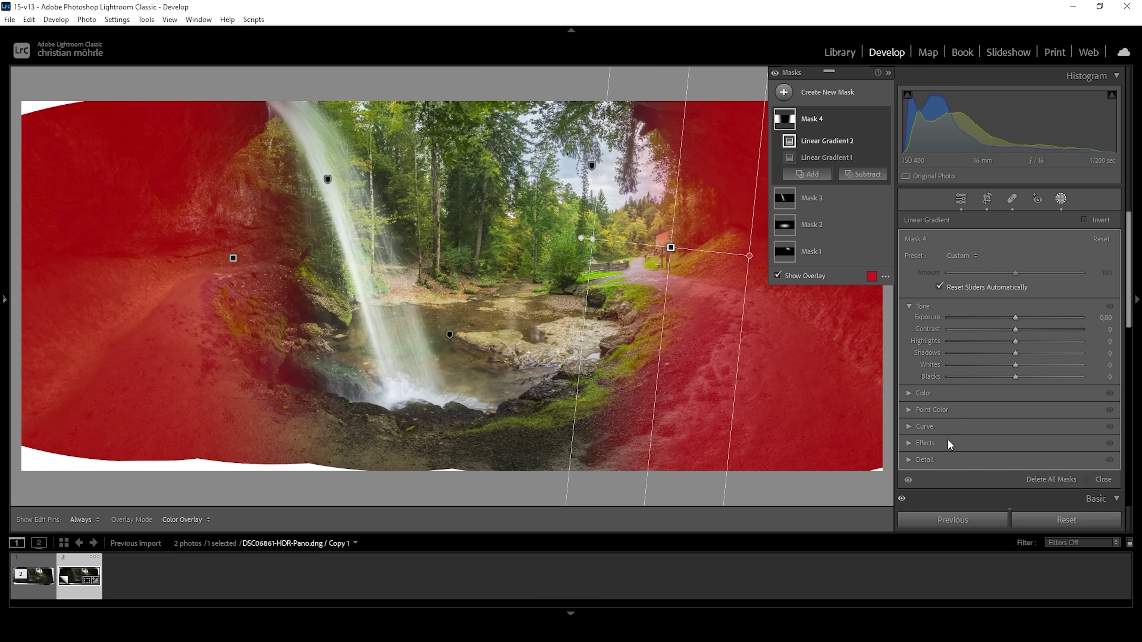
left_click(909, 443)
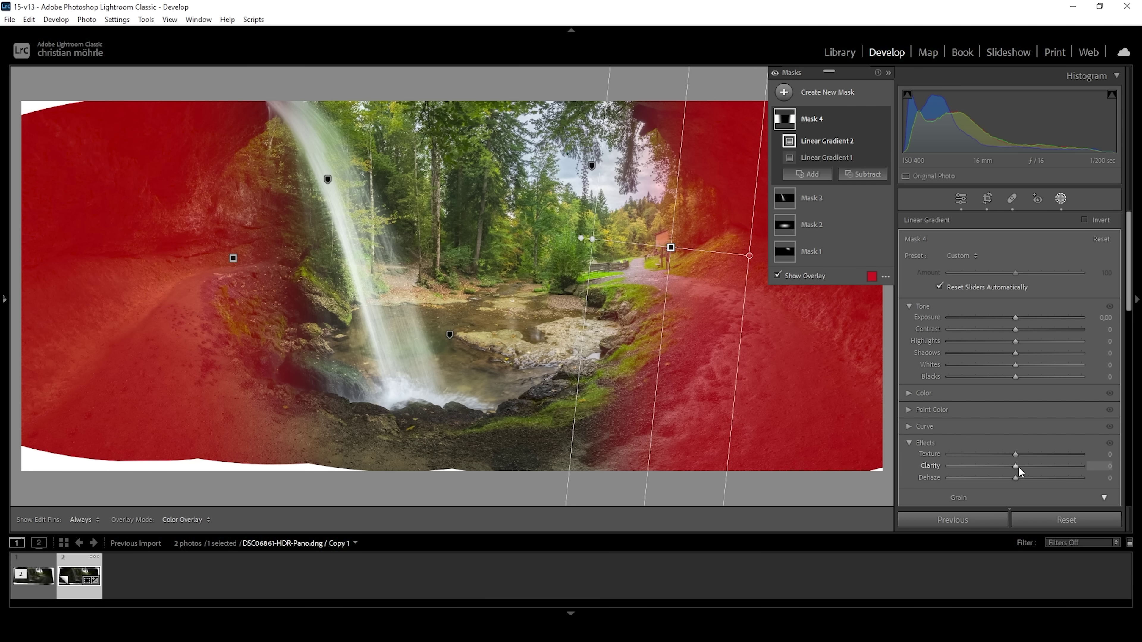
mouse_move(1018, 465)
left_mouse_down()
mouse_move(1031, 466)
mouse_move(1014, 464)
left_mouse_up()
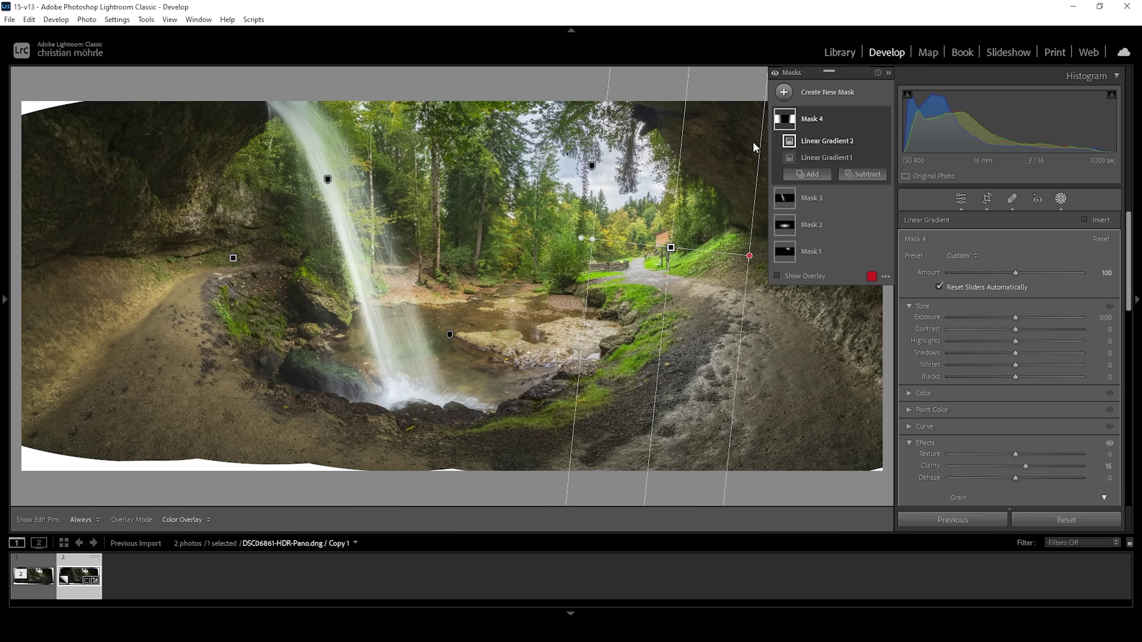
Create a new linear gradient mask over the lower-left corner
left_click(784, 93)
left_click(844, 215)
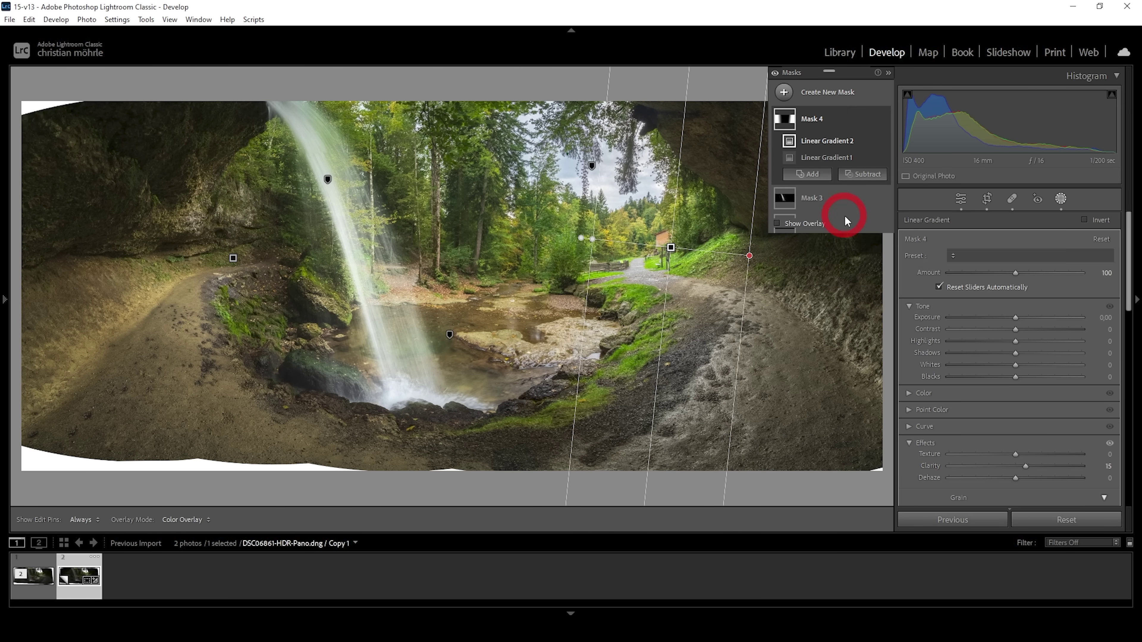
left_click_drag(96, 446, 215, 321)
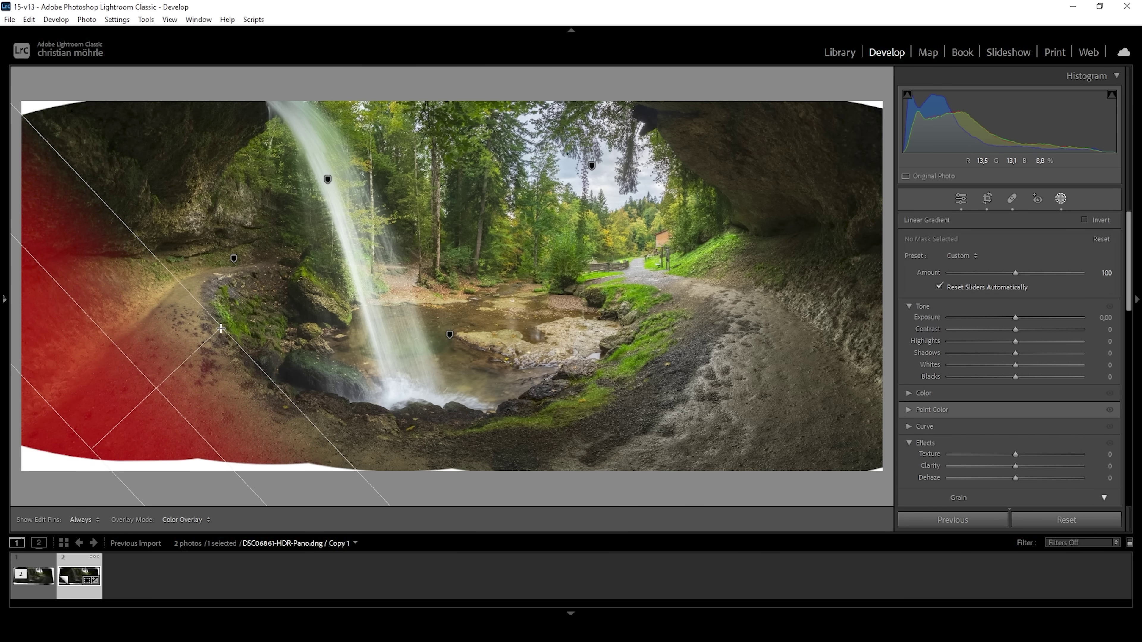
Add a lower-right linear gradient to Mask 5 and set Exposure to −0.86
left_click(807, 157)
left_click(829, 287)
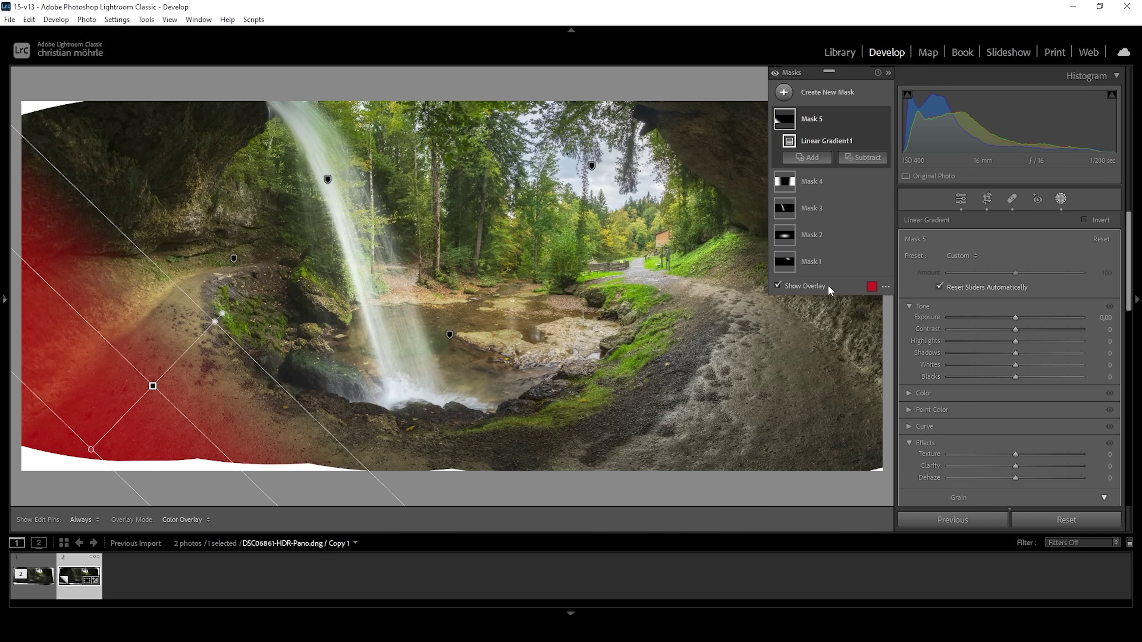
left_click_drag(750, 438, 669, 320)
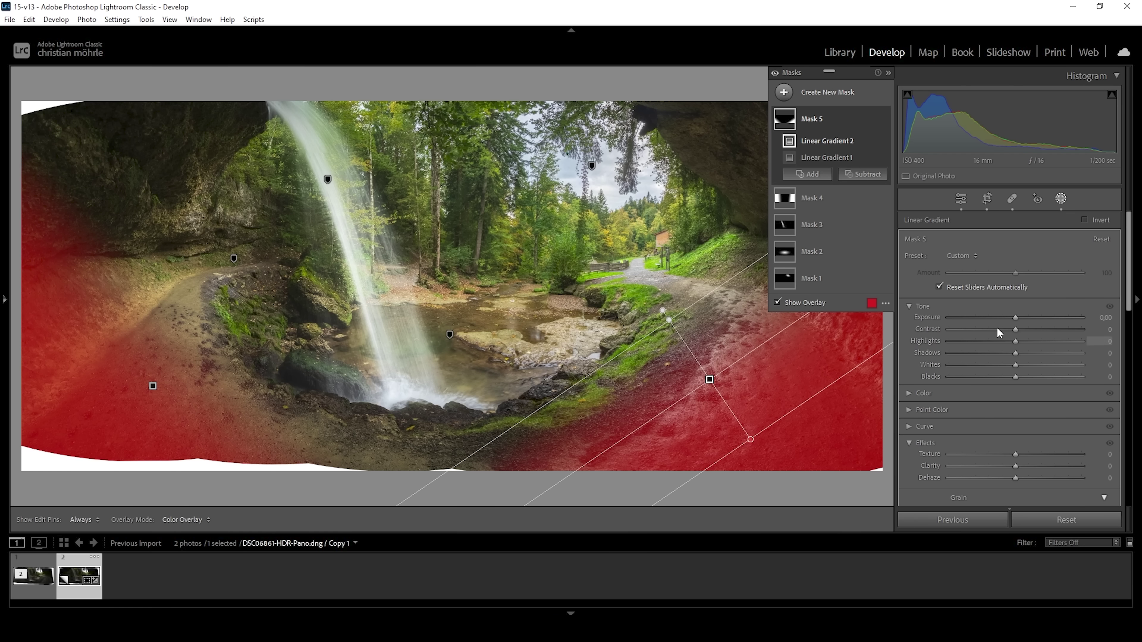
left_click_drag(1015, 319, 999, 320)
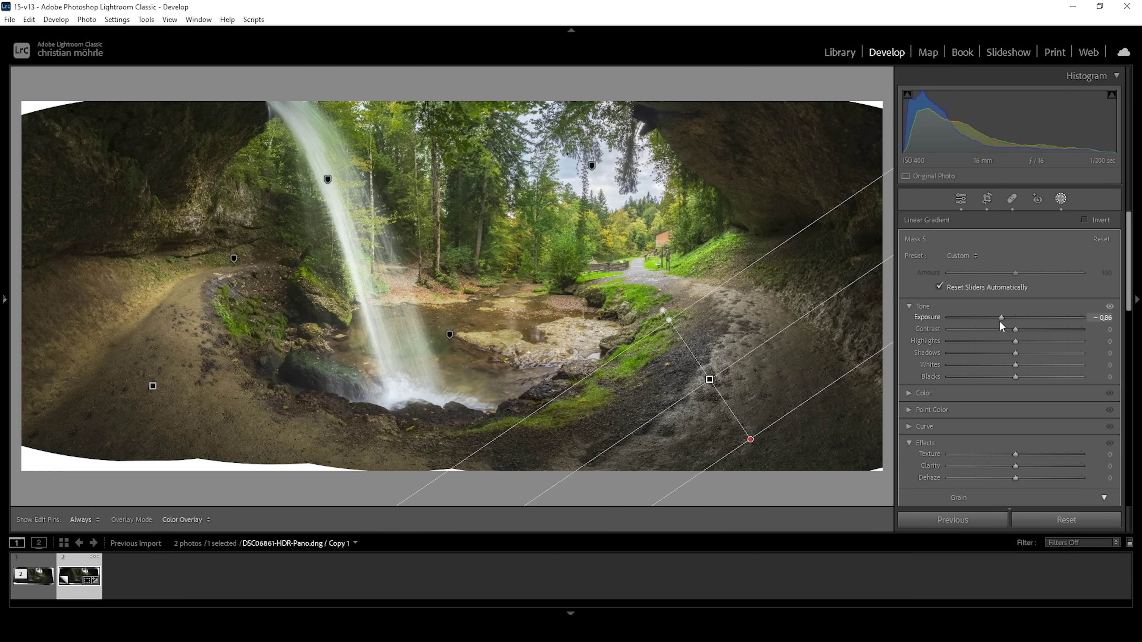
left_click_drag(999, 320, 999, 320)
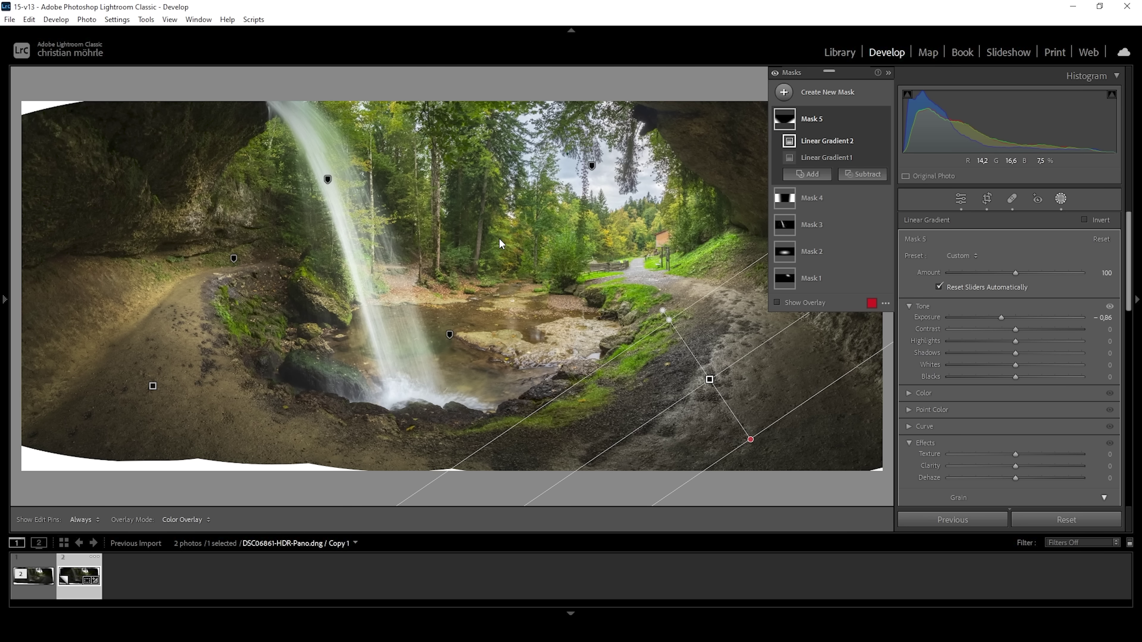
left_click(782, 92)
Draw a radial gradient ellipse over the central forest trees, shifted slightly right
left_click(544, 240)
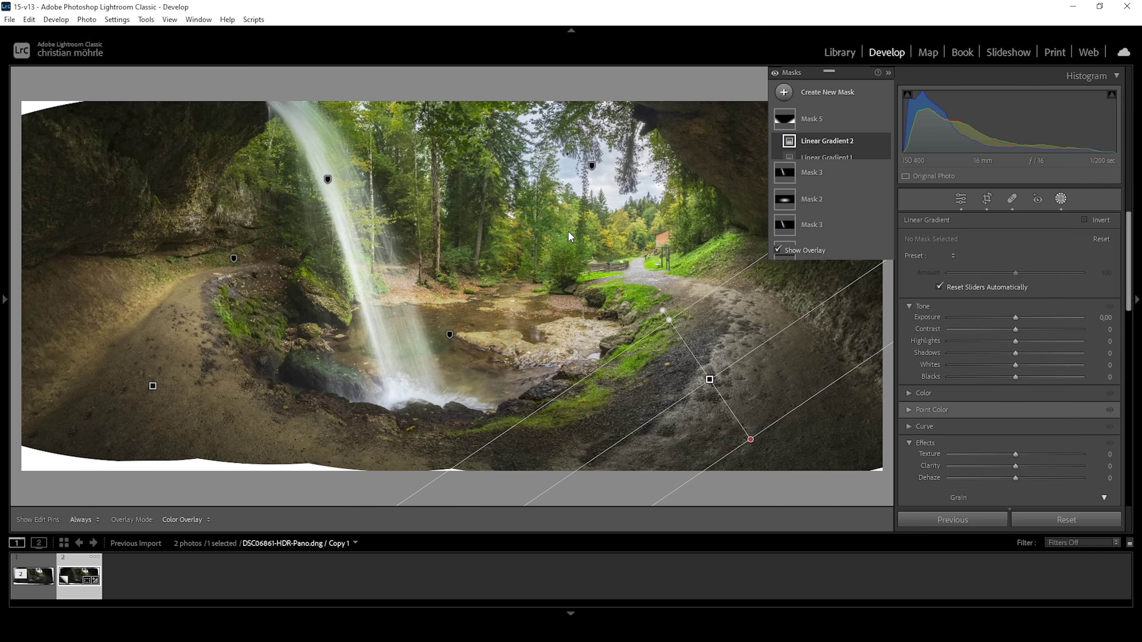
left_click_drag(530, 227, 694, 301)
left_click_drag(531, 226, 567, 228)
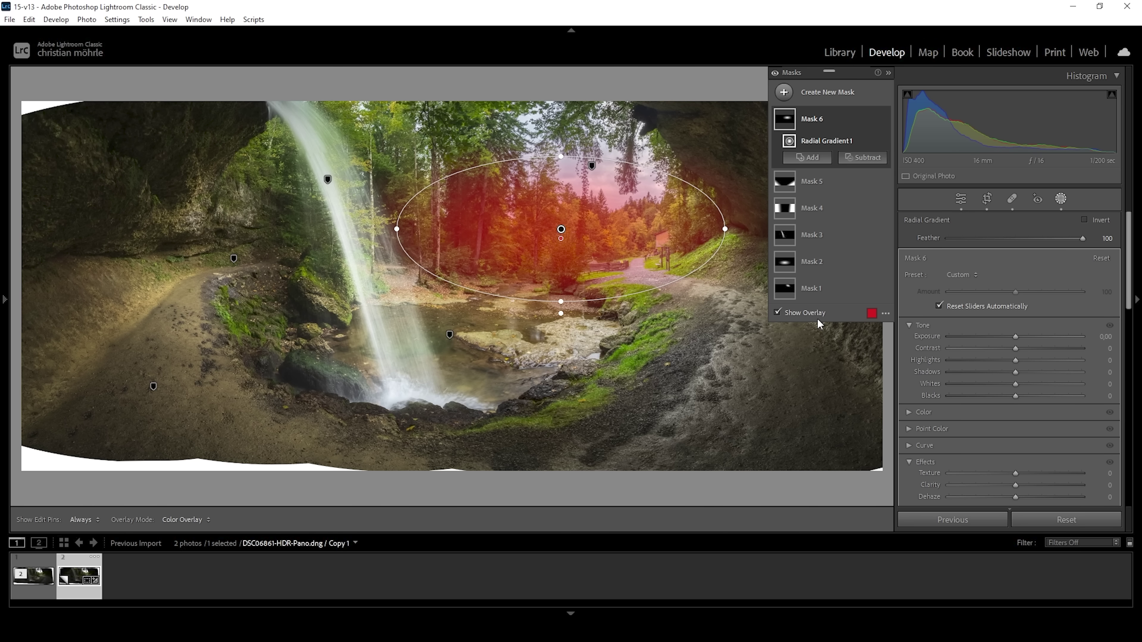
left_click(909, 326)
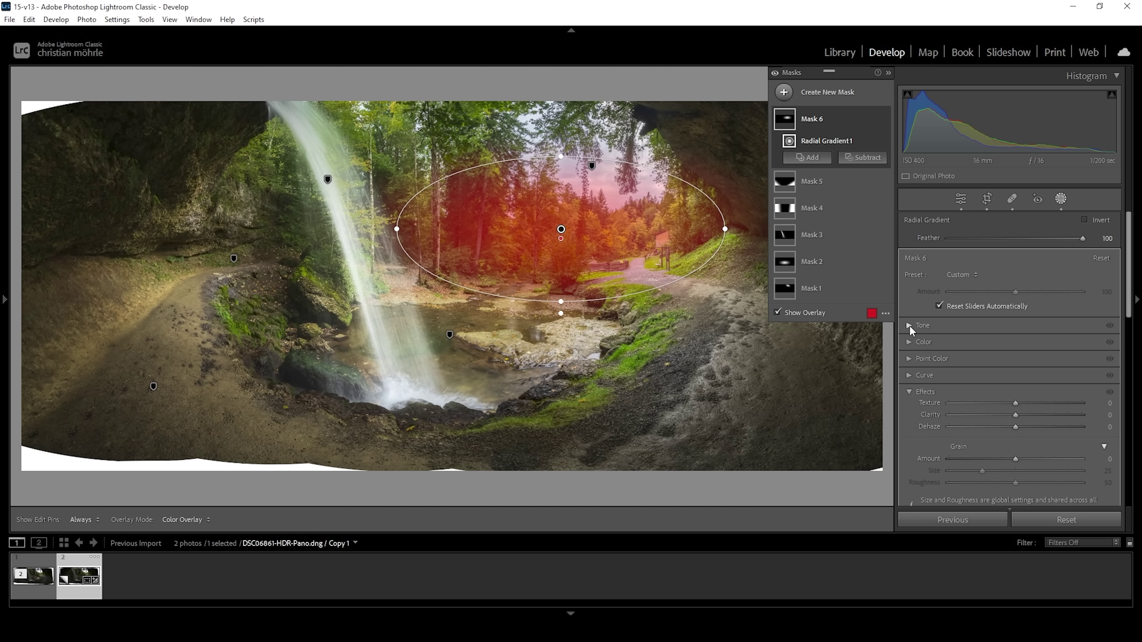
left_click(908, 359)
Sample the green foliage with Mask 6's Point Color and set Hue −73, Sat 16, Lum 44
scroll(934, 315, "down", 2)
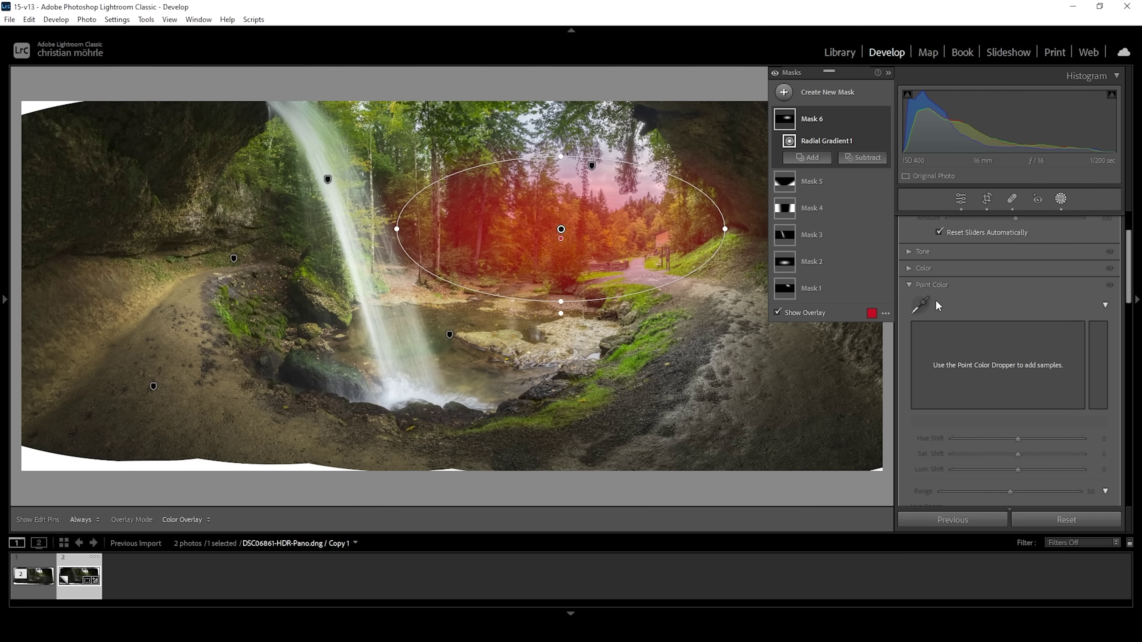
left_click(921, 310)
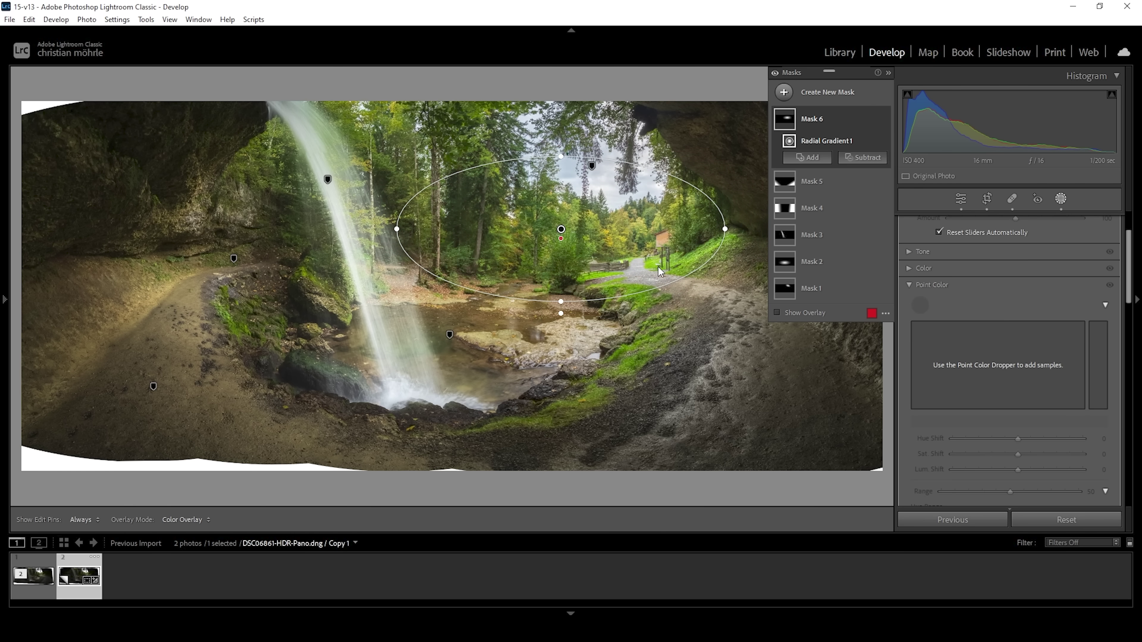
left_click(578, 212)
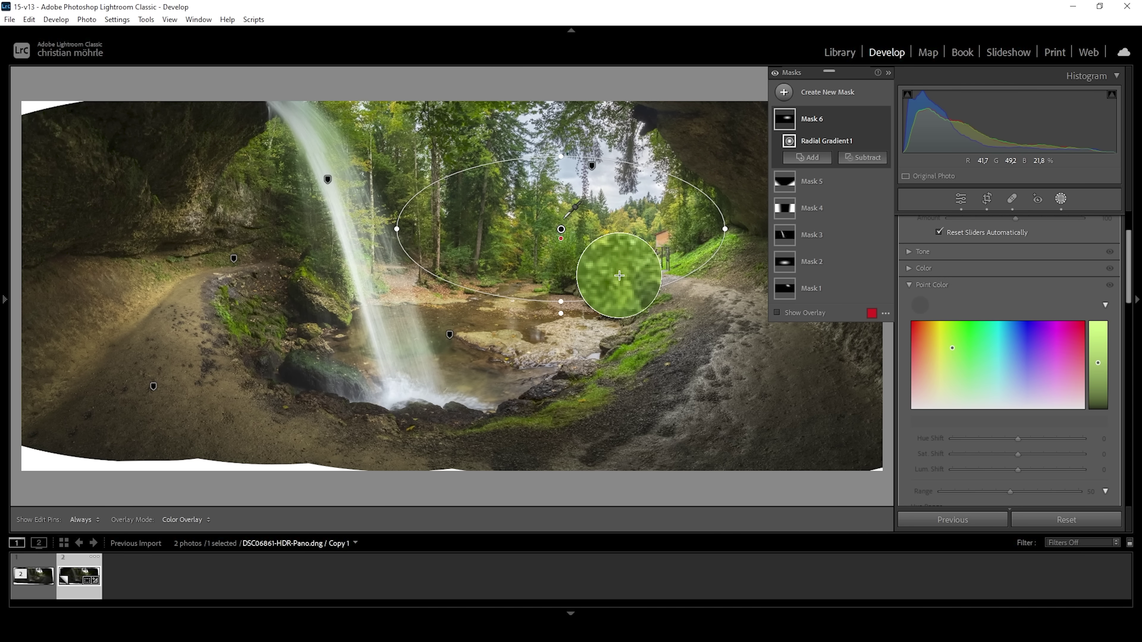
left_click(565, 217)
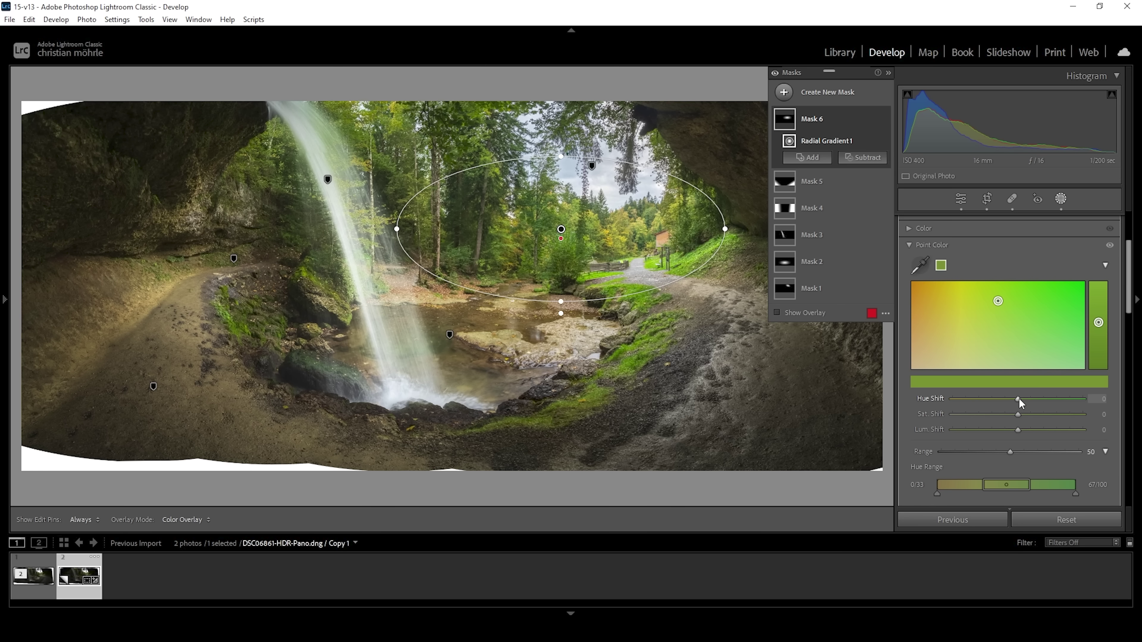
mouse_move(1018, 400)
left_mouse_down()
mouse_move(966, 398)
mouse_move(1045, 414)
mouse_move(1024, 428)
mouse_move(1047, 428)
left_mouse_up()
scroll(1130, 253, "down", 1)
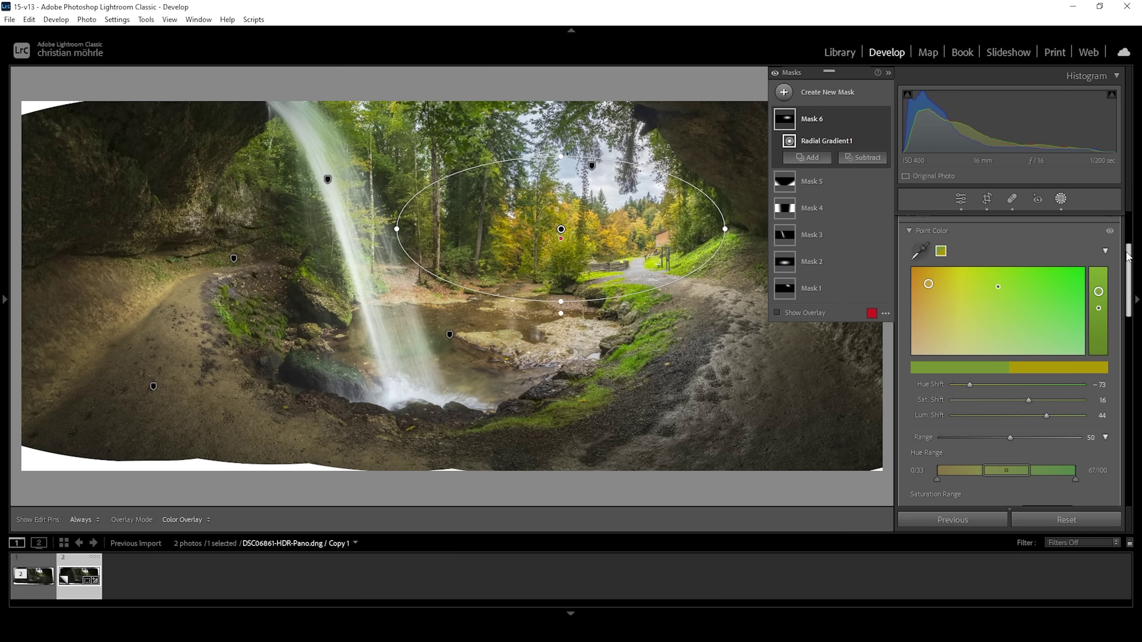
left_click_drag(1128, 256, 1128, 277)
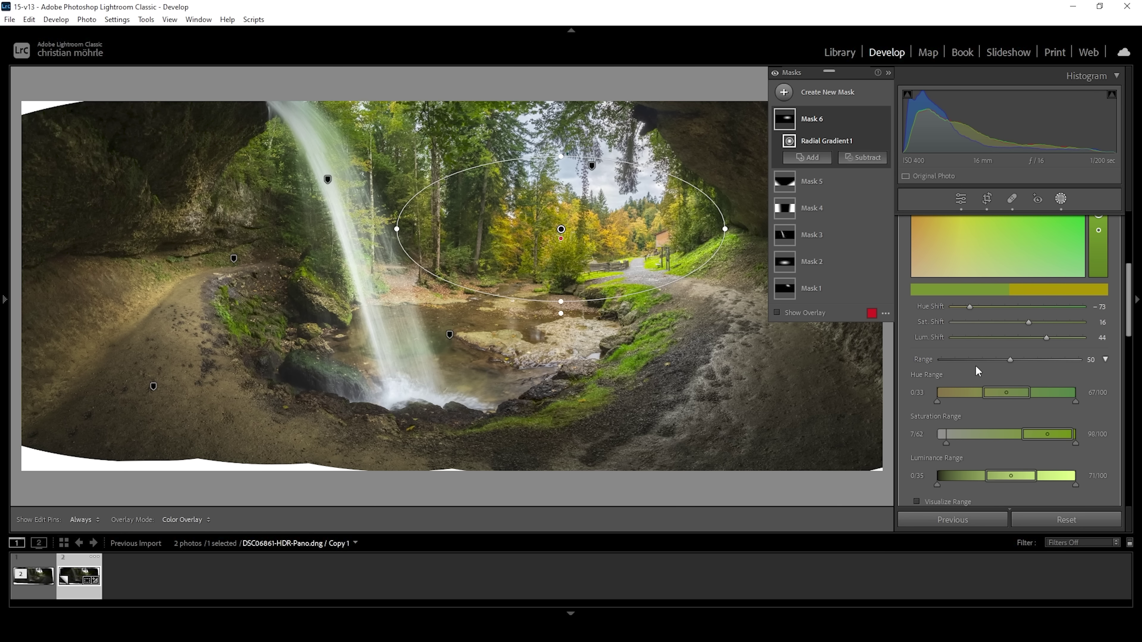
Toggle Mask 6's effect off and back on to compare the autumn foliage change
scroll(1042, 363, "up", 2)
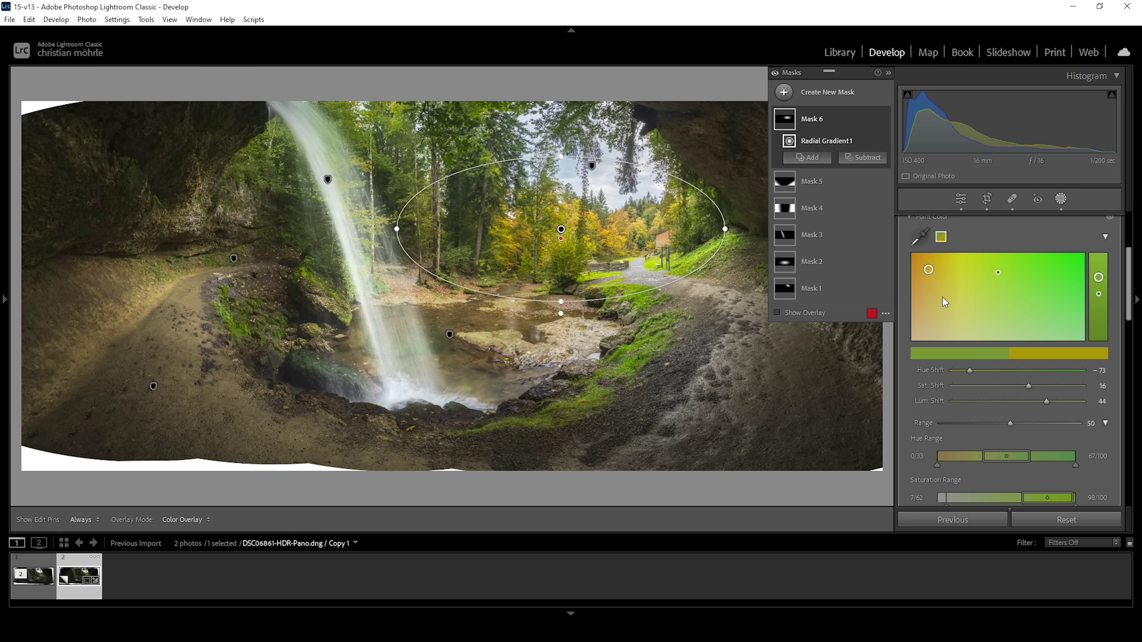
left_click_drag(1131, 265, 1130, 247)
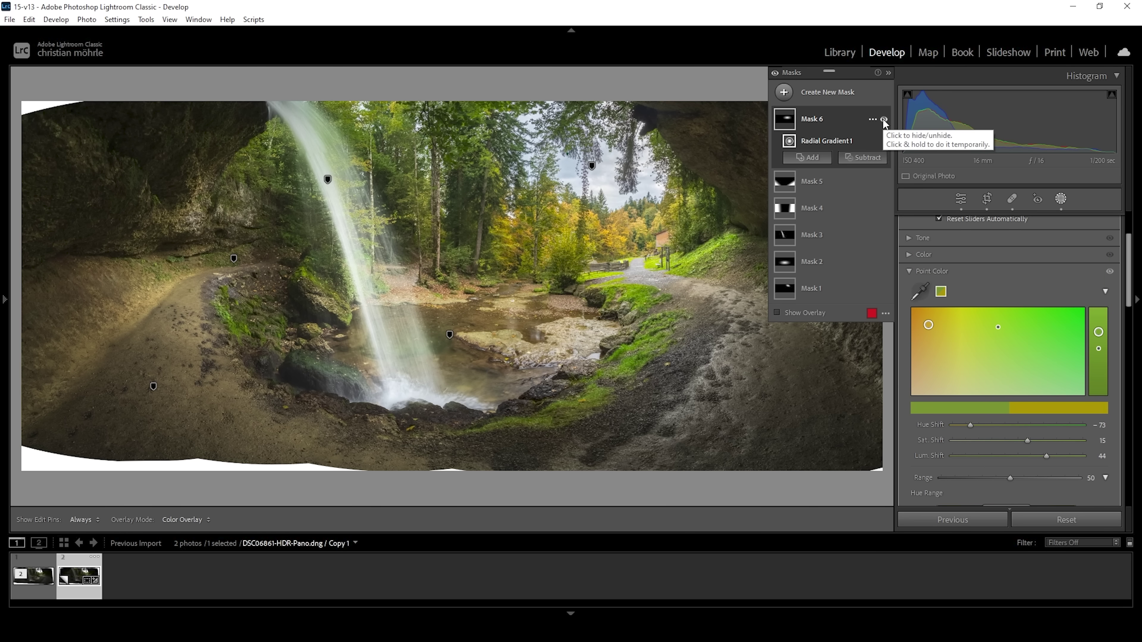
left_click(882, 119)
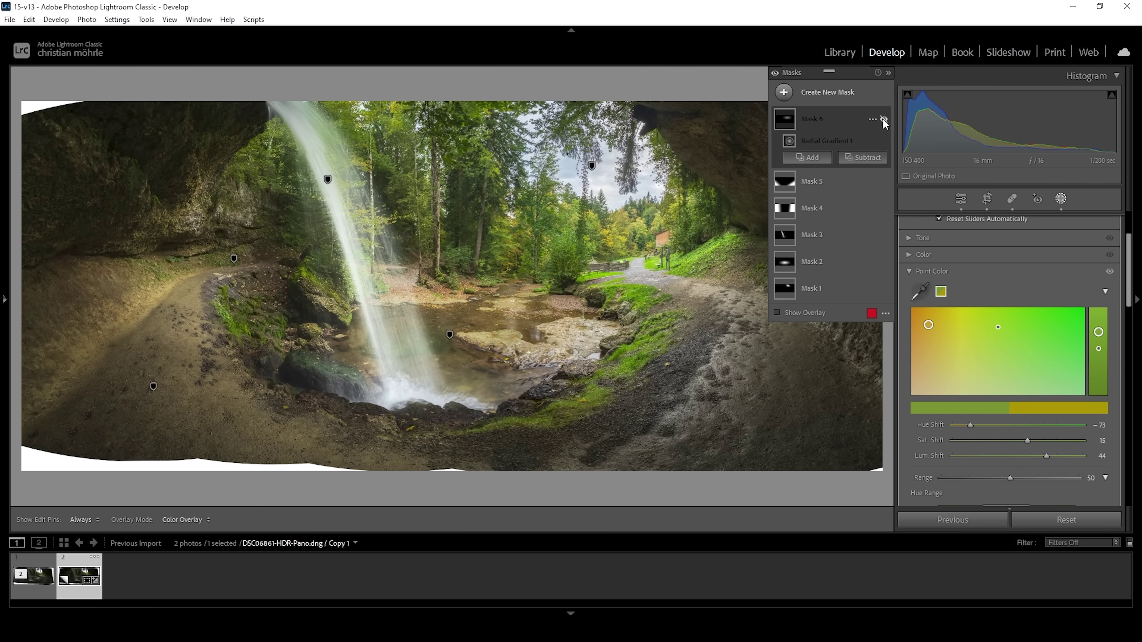
left_click(883, 119)
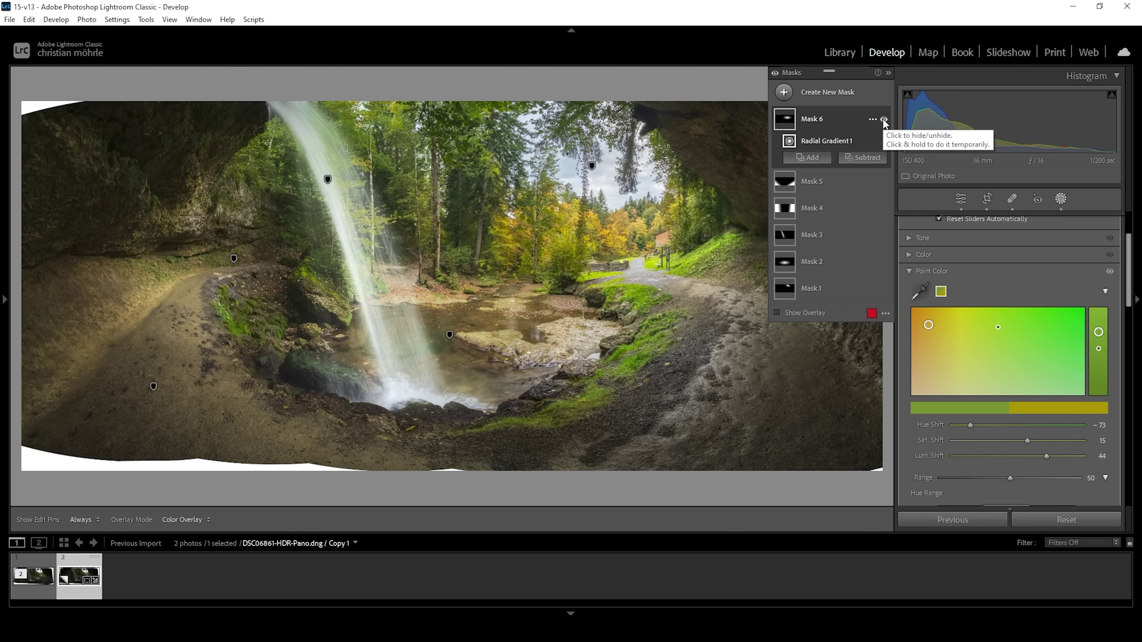
right_click(882, 119)
left_click(880, 117)
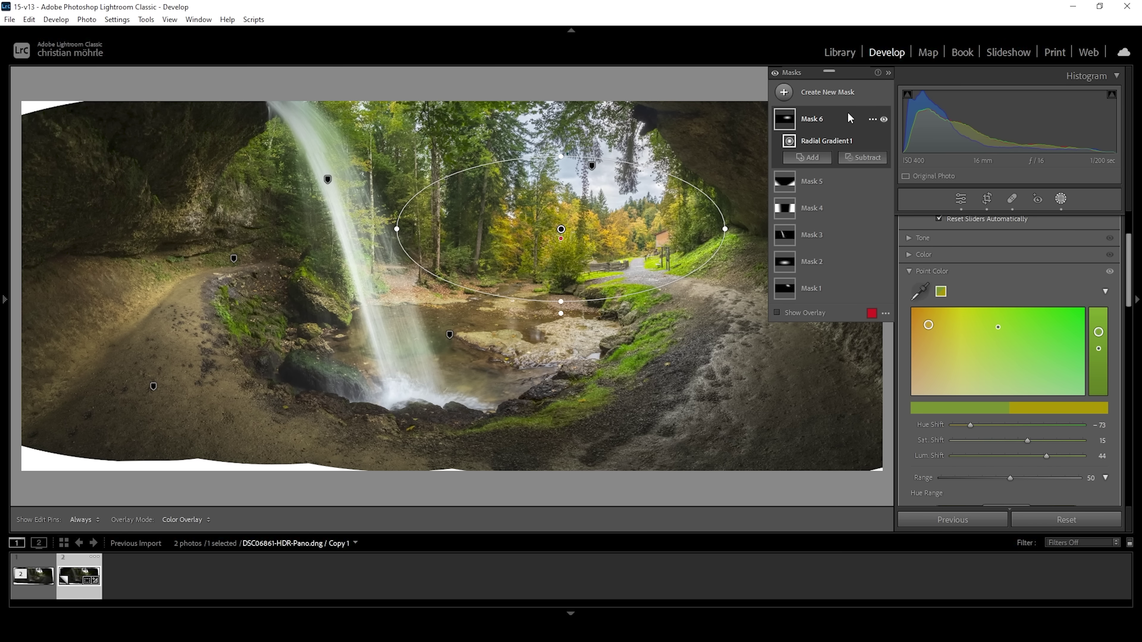
Collapse the mask list, re-enable all mask effects, and exit masking
left_click(888, 73)
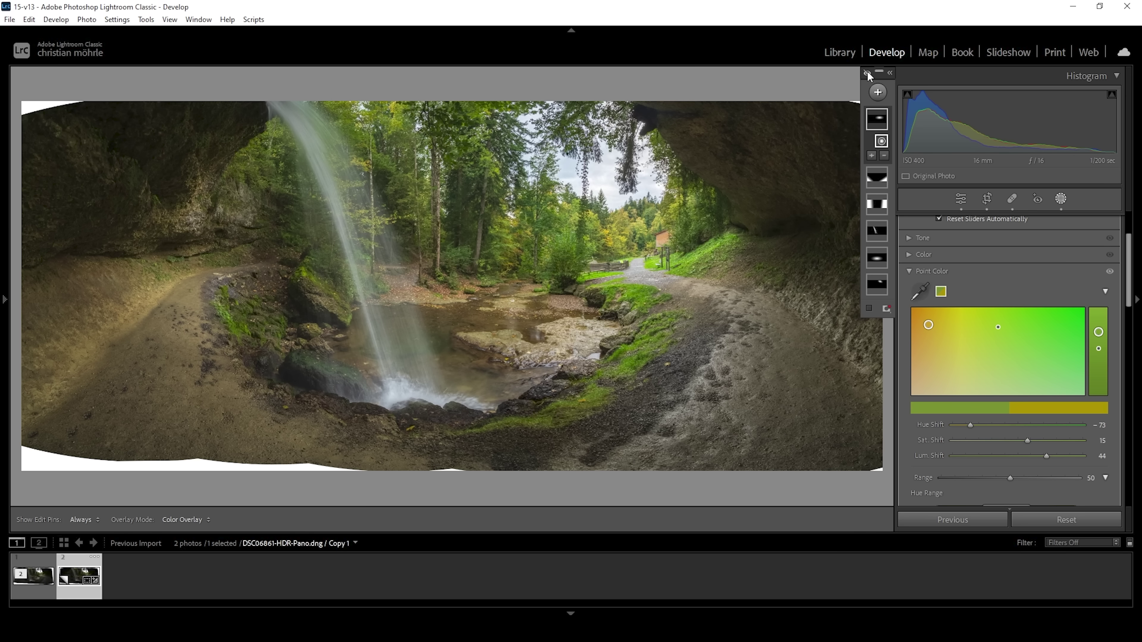
left_click(868, 73)
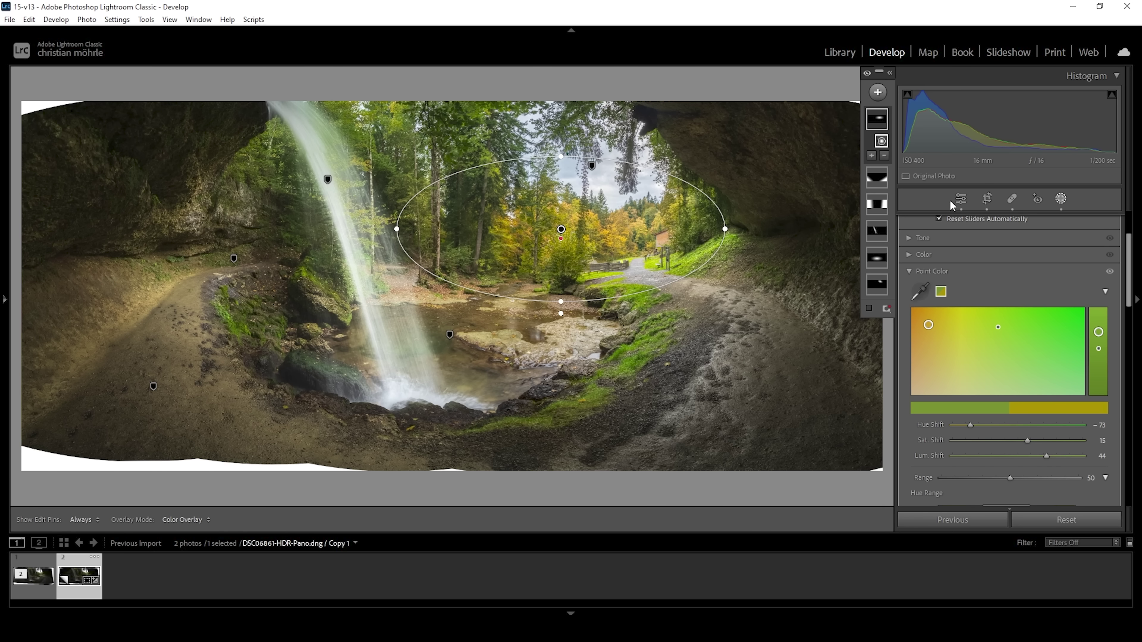
left_click(961, 200)
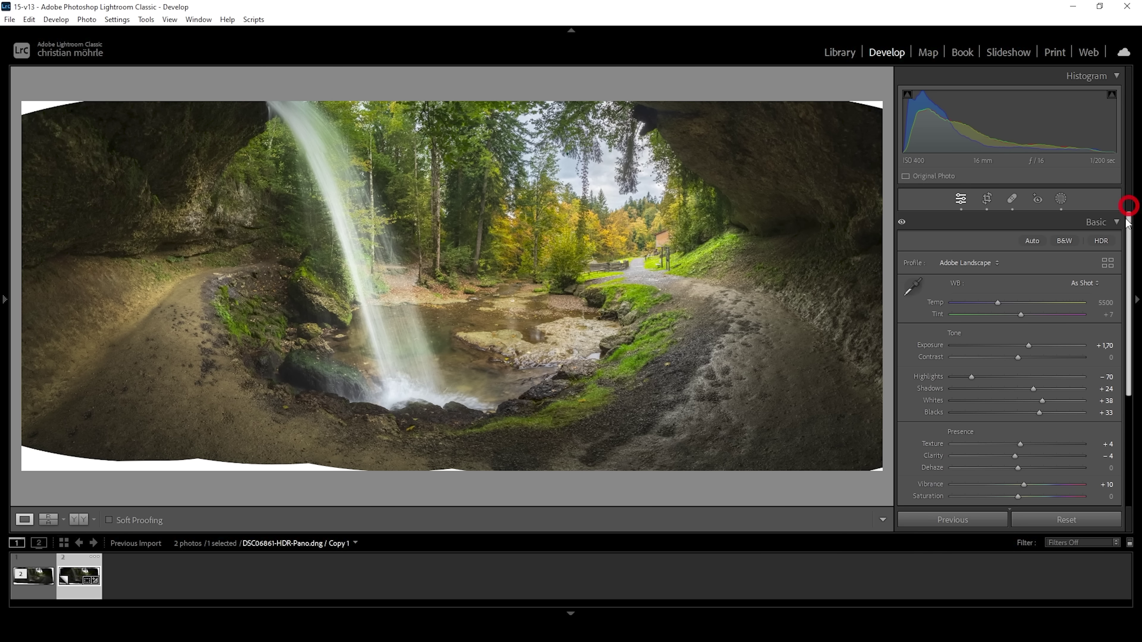
Shift the Color Mixer HSL hues: Orange +24 and Yellow −13
left_click(1115, 221)
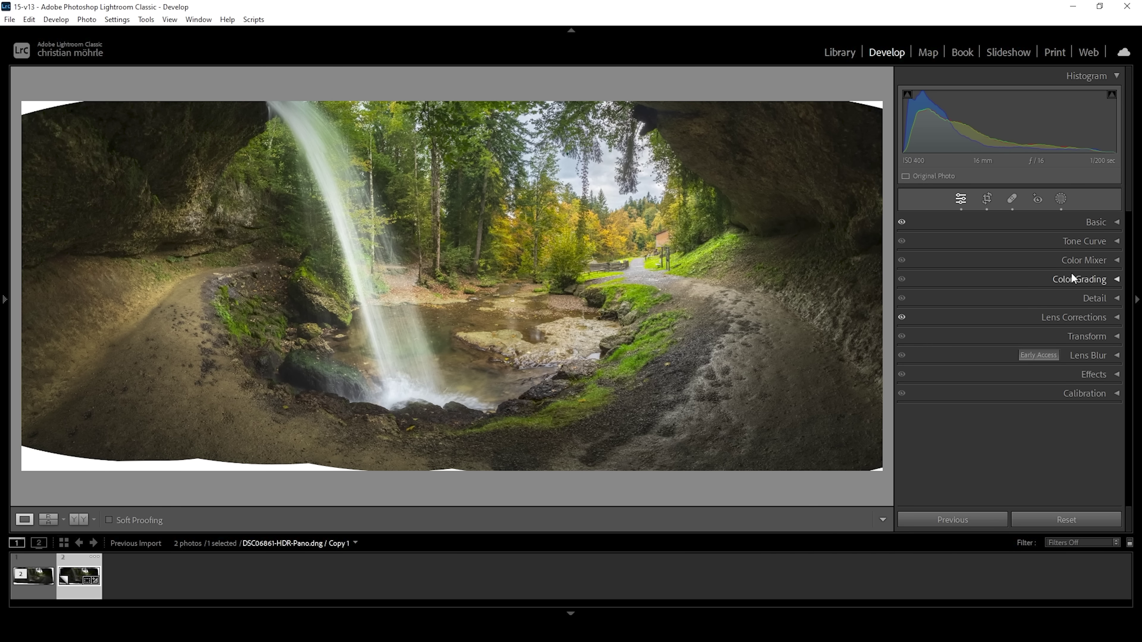
left_click(1115, 260)
left_click(1127, 310)
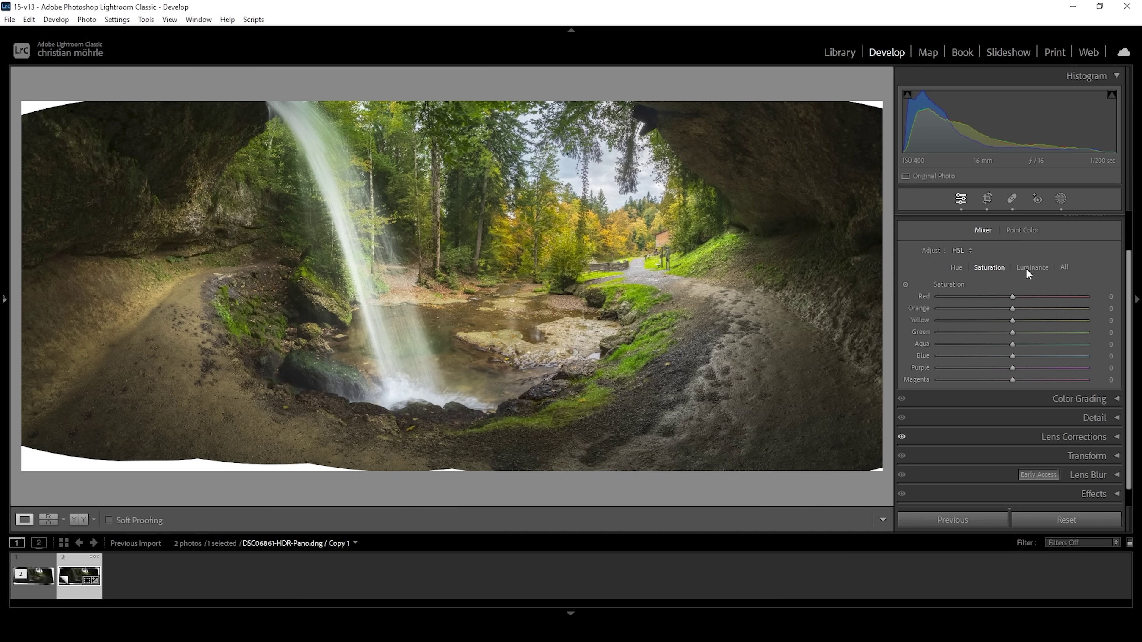
left_click(952, 267)
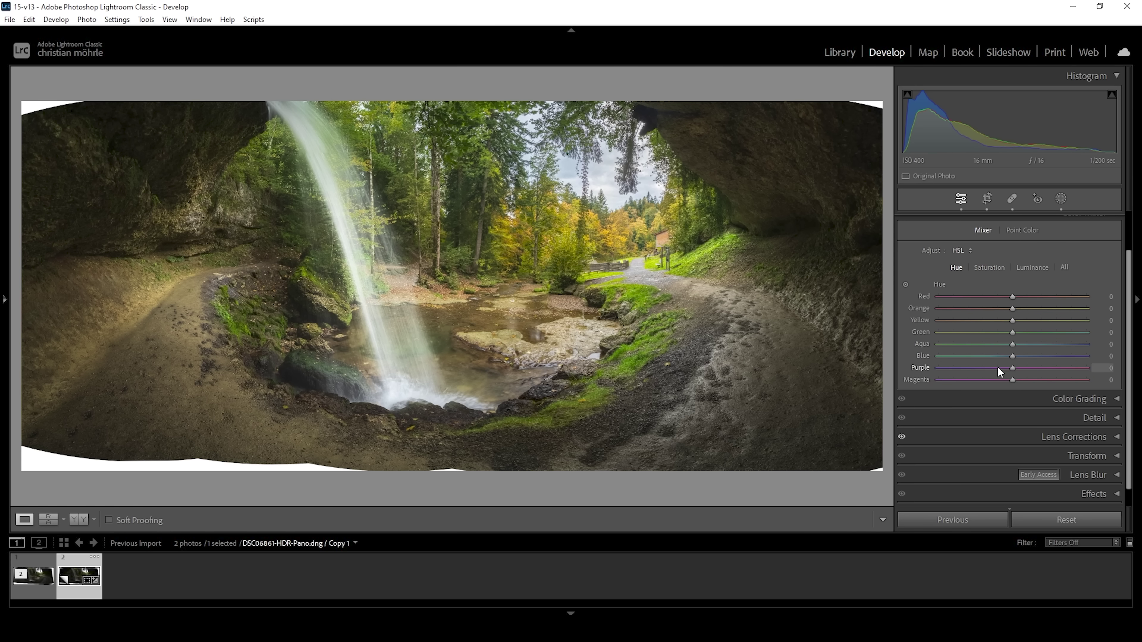
left_click_drag(1013, 308, 1048, 310)
left_click_drag(1013, 320, 985, 320)
Raise HSL saturation: Red +26, Orange +27, Yellow +16, Blue +19
left_click(993, 268)
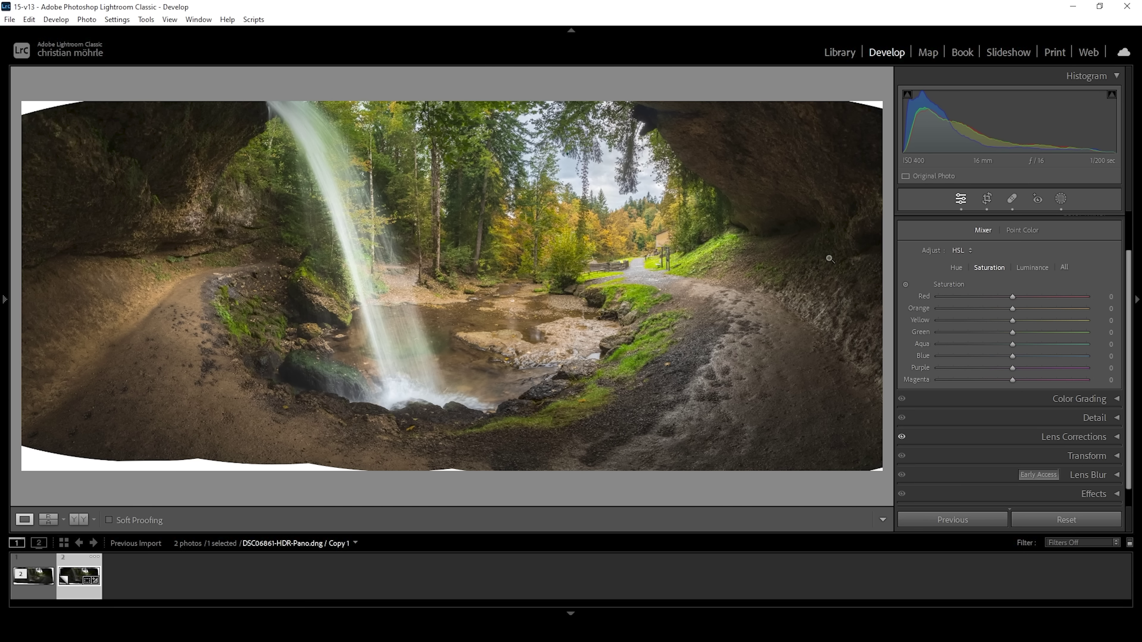
left_click_drag(1012, 296, 1023, 320)
left_click_drag(1013, 355, 1026, 355)
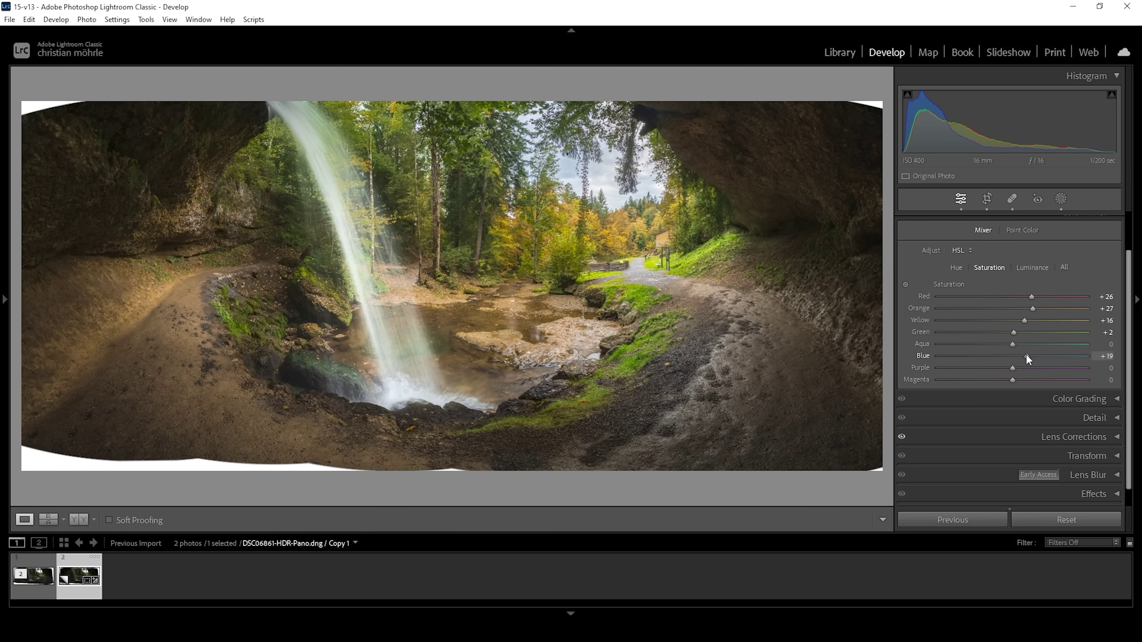
key("ctrl+3")
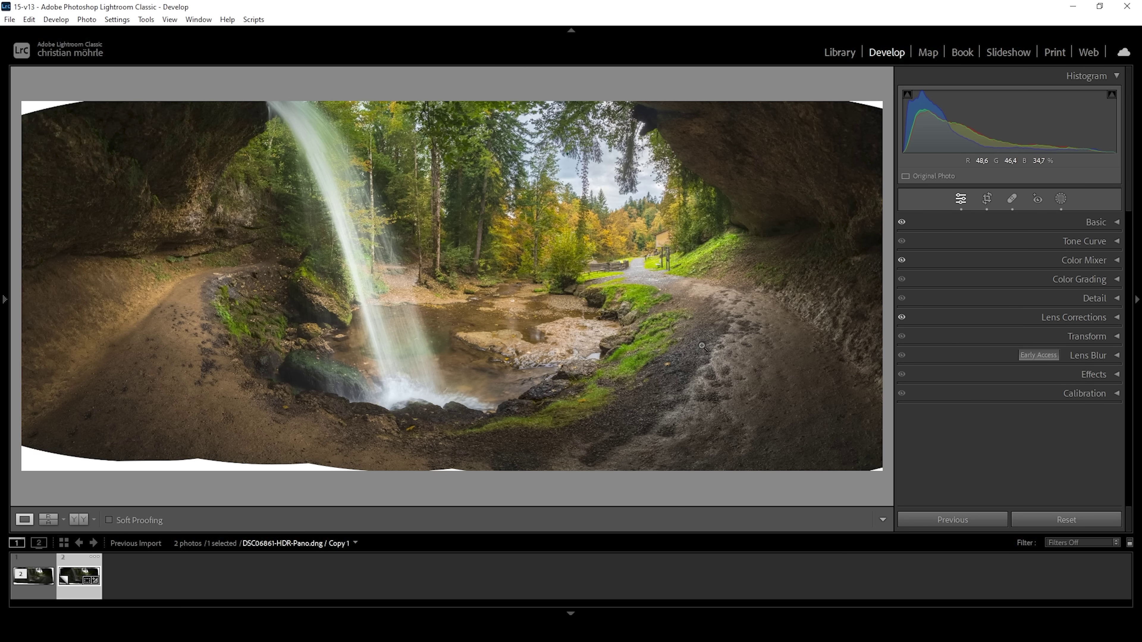
Set Calibration Blue Primary Hue to −7 and Blue Primary Saturation to +49
left_click(1112, 395)
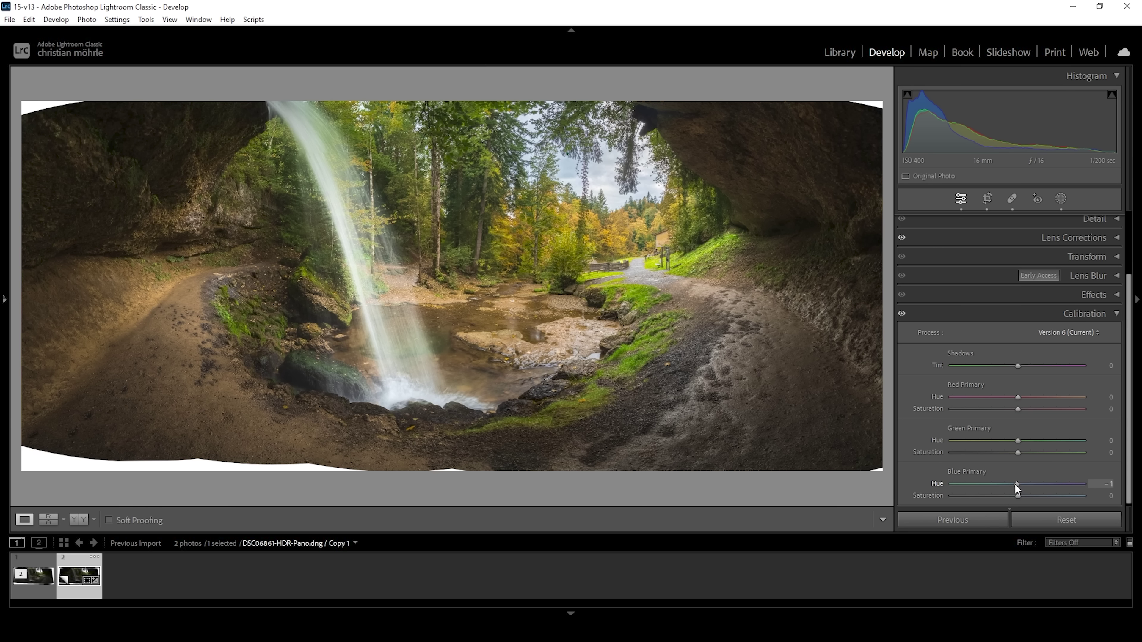
left_click_drag(1015, 484, 1012, 485)
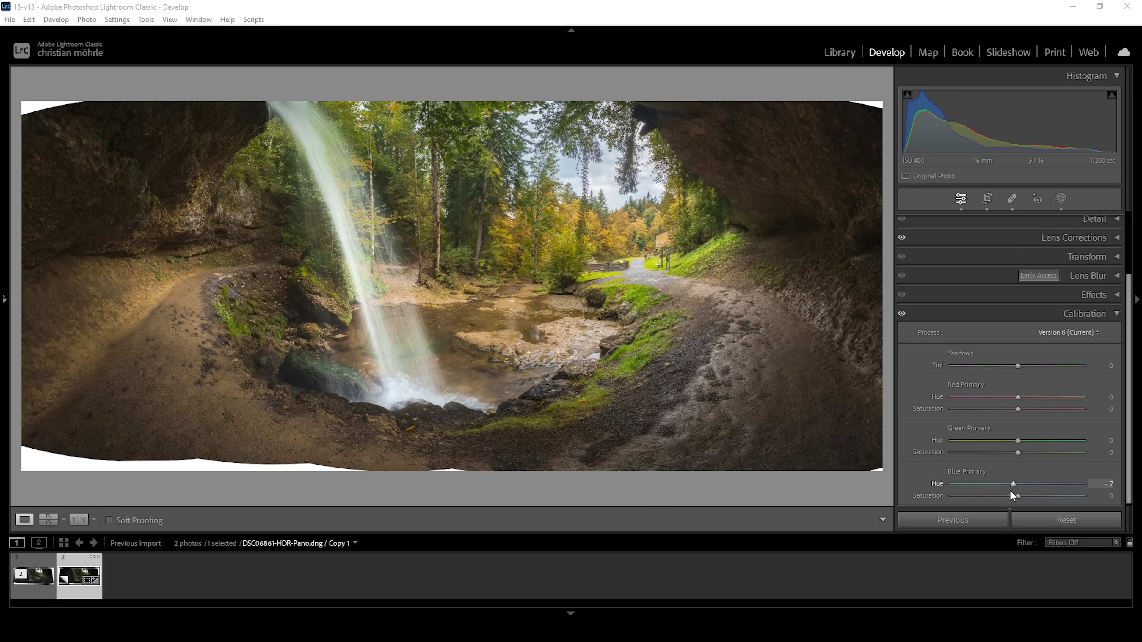
left_click_drag(1025, 496, 1049, 495)
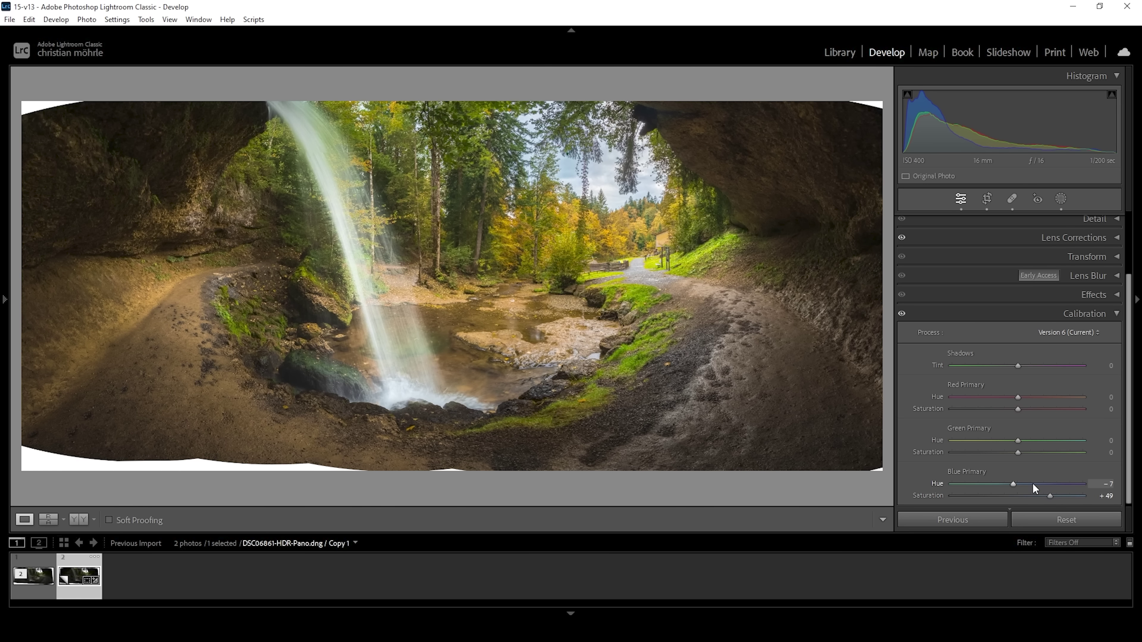
left_click(1116, 314)
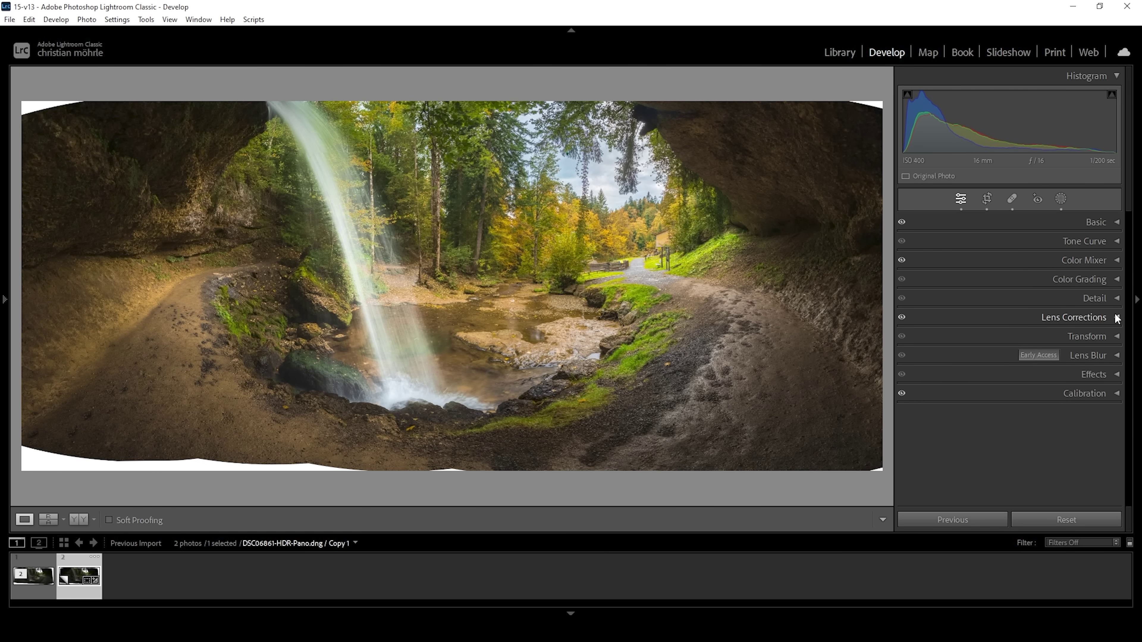
Set Detail sharpening to Amount 79, Radius 0.5, Detail 100, Masking 78
left_click(1097, 297)
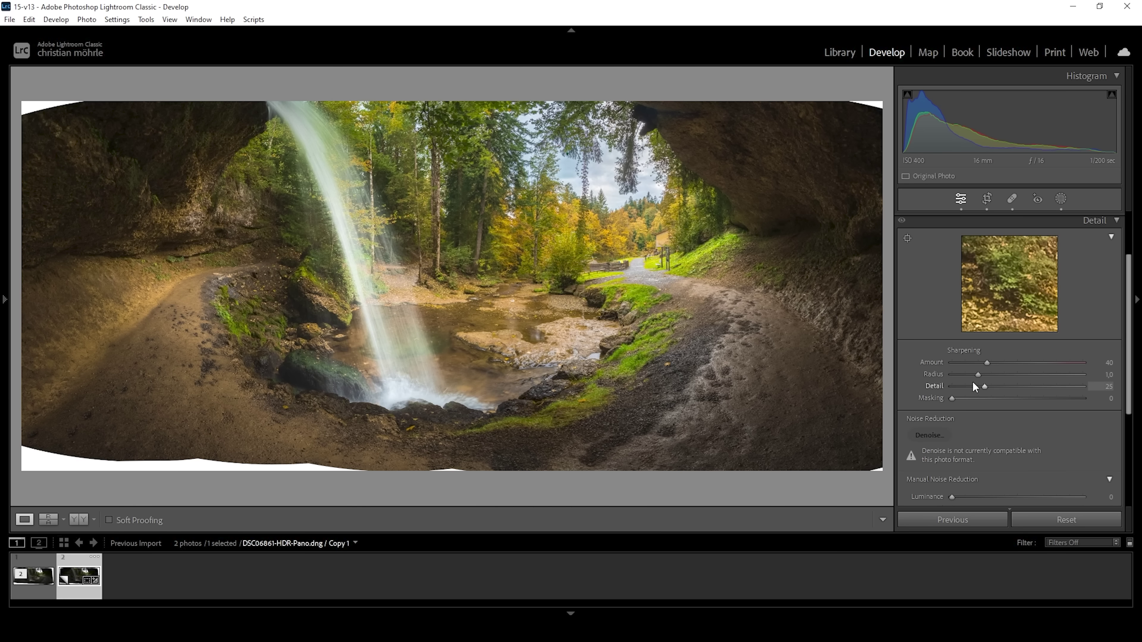
left_click_drag(978, 374, 860, 360)
left_click_drag(981, 386, 1126, 387)
left_click_drag(952, 398, 1054, 404)
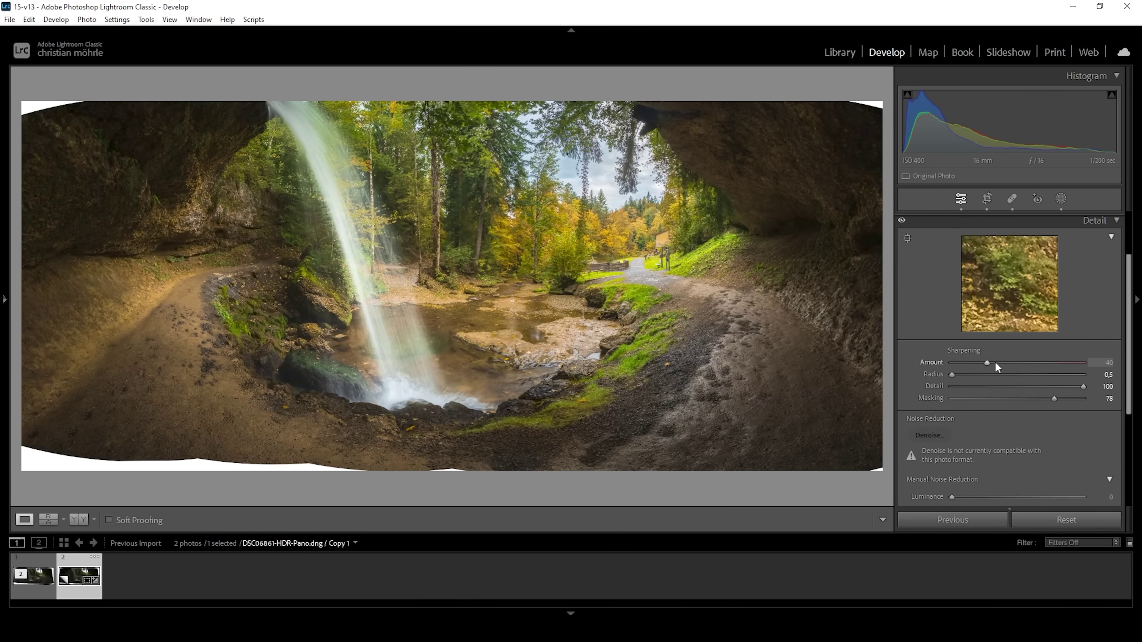
left_click(1021, 364)
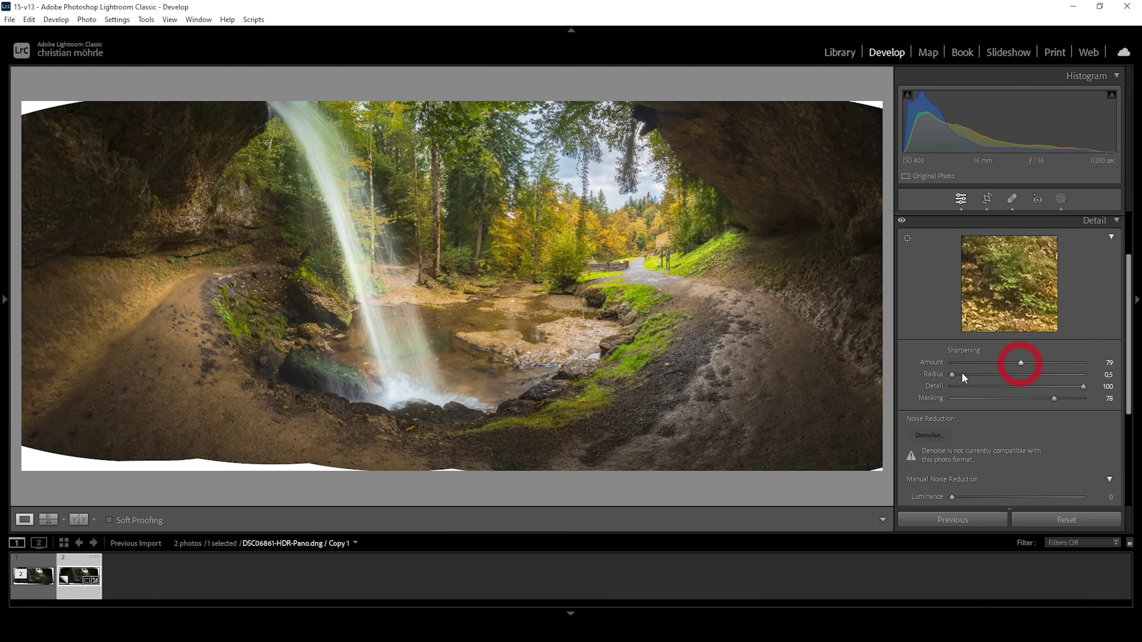
Compare the edit with the original in Reference view, then return to Loupe view
left_click(49, 519)
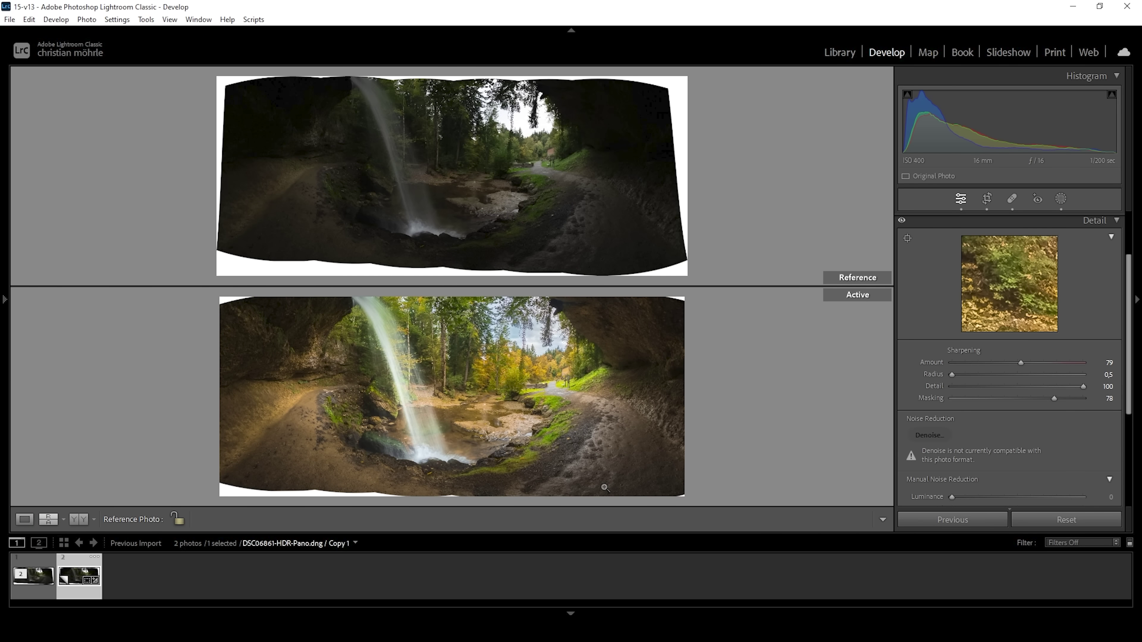
left_click(24, 519)
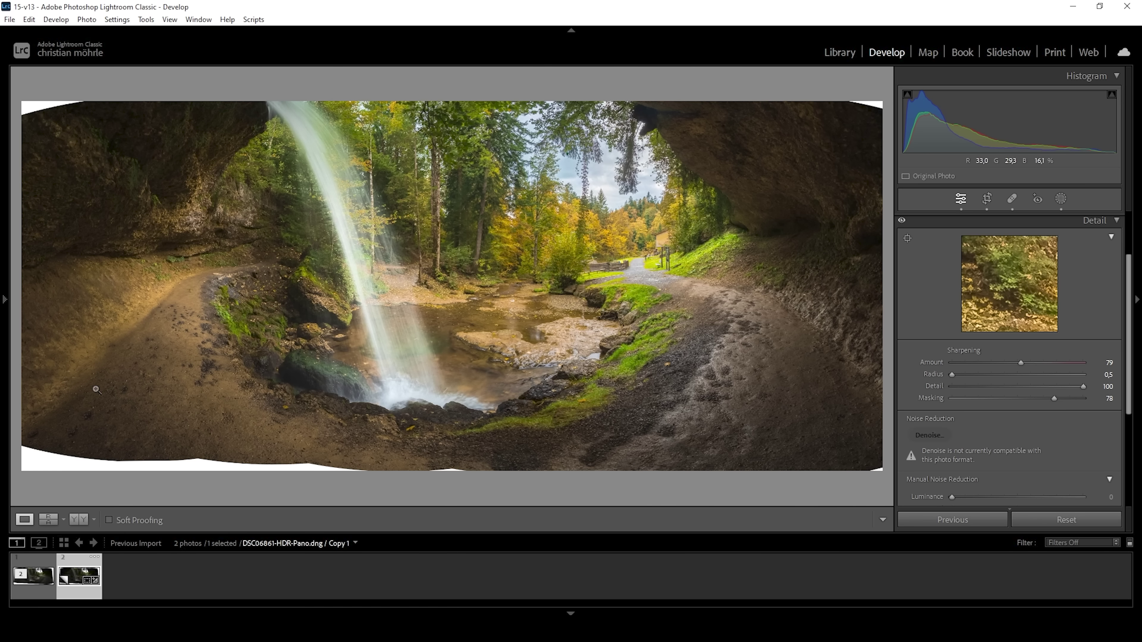
right_click(73, 589)
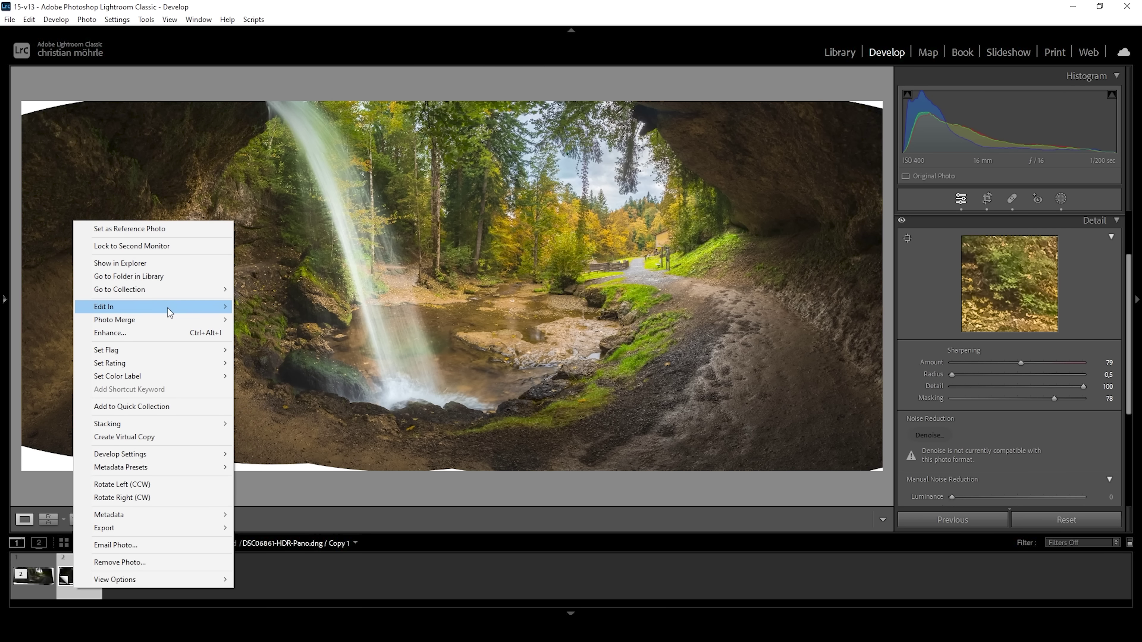
Send the edited panorama to Adobe Photoshop 2024 via Edit In
mouse_move(168, 308)
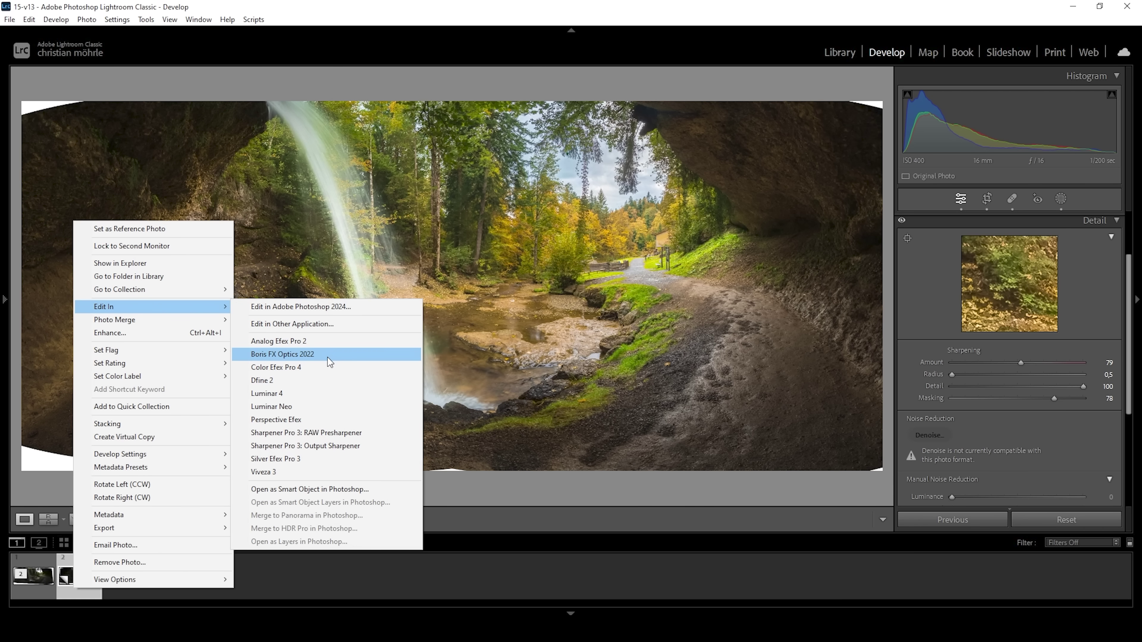
left_click(337, 308)
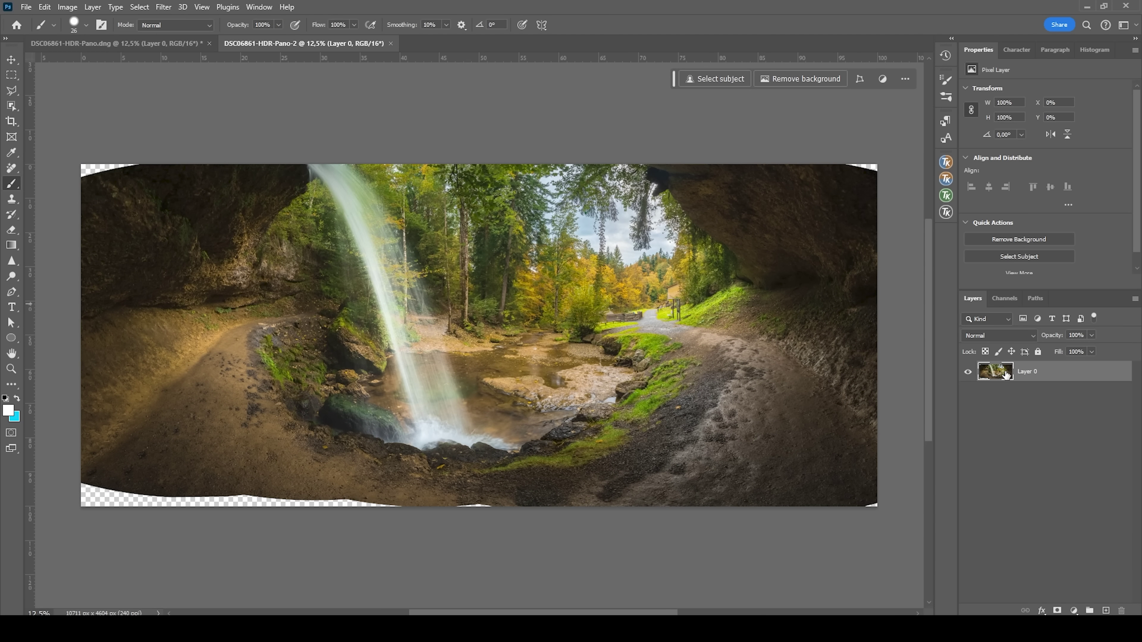
Select Layer 0's opaque pixels and expand the selection by 4 pixels
left_click_drag(998, 366, 995, 375)
left_click(995, 375, "ctrl")
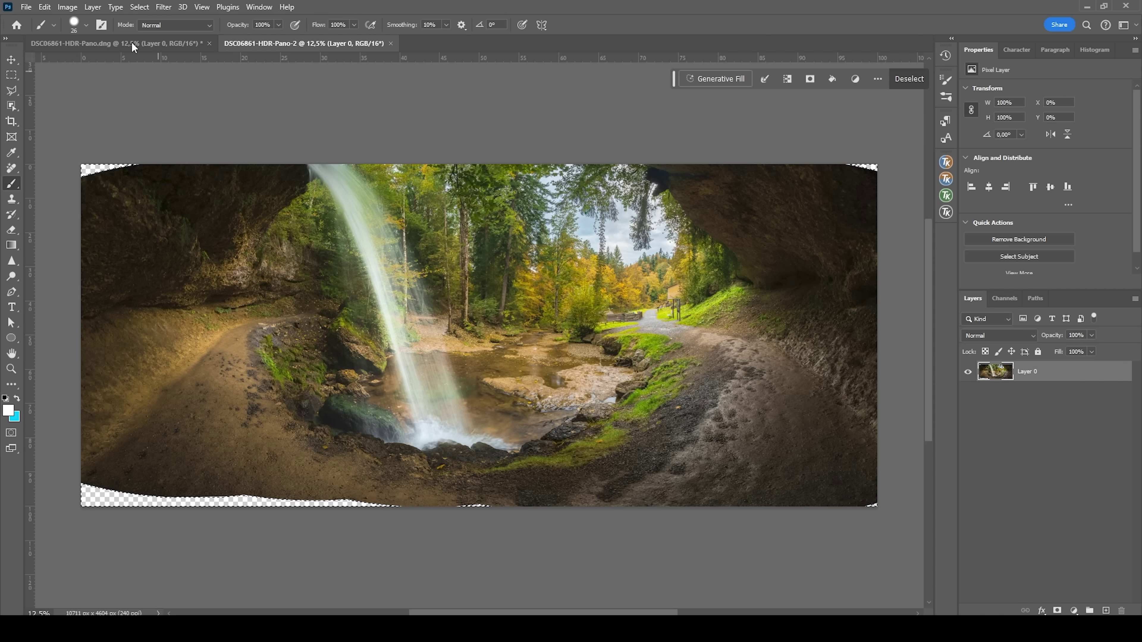
left_click(139, 7)
mouse_move(195, 187)
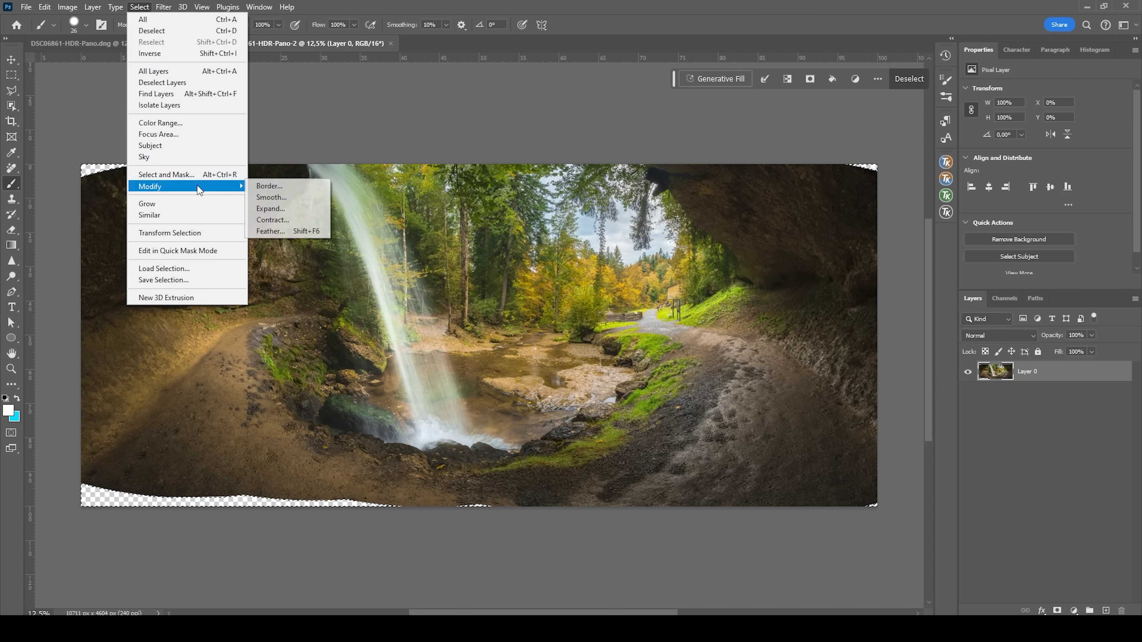
left_click(274, 208)
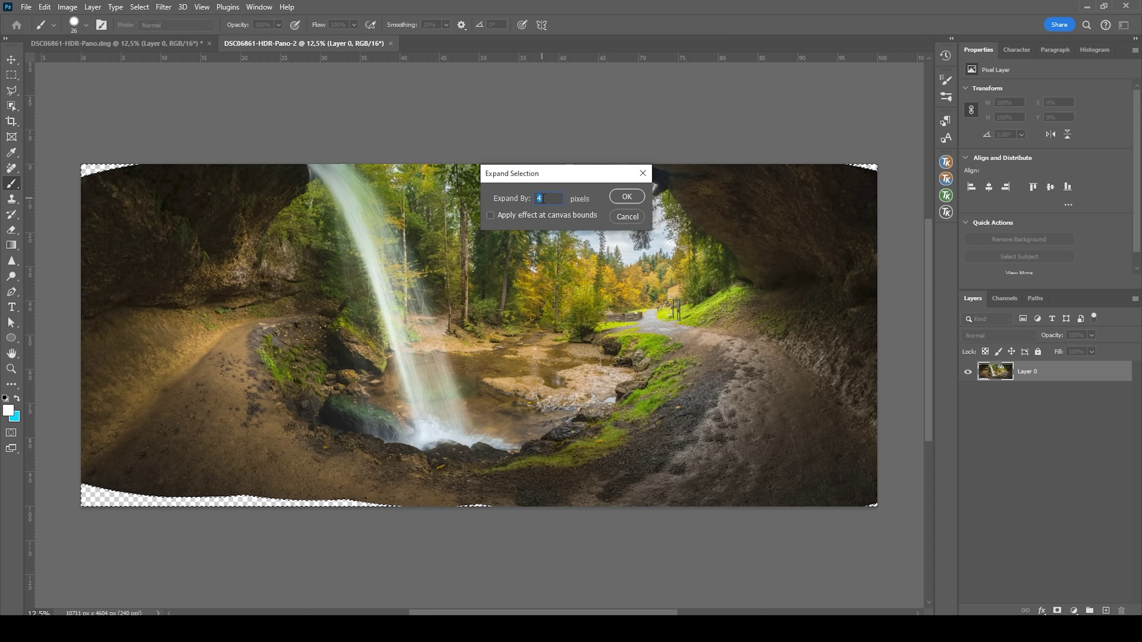
left_click(621, 197)
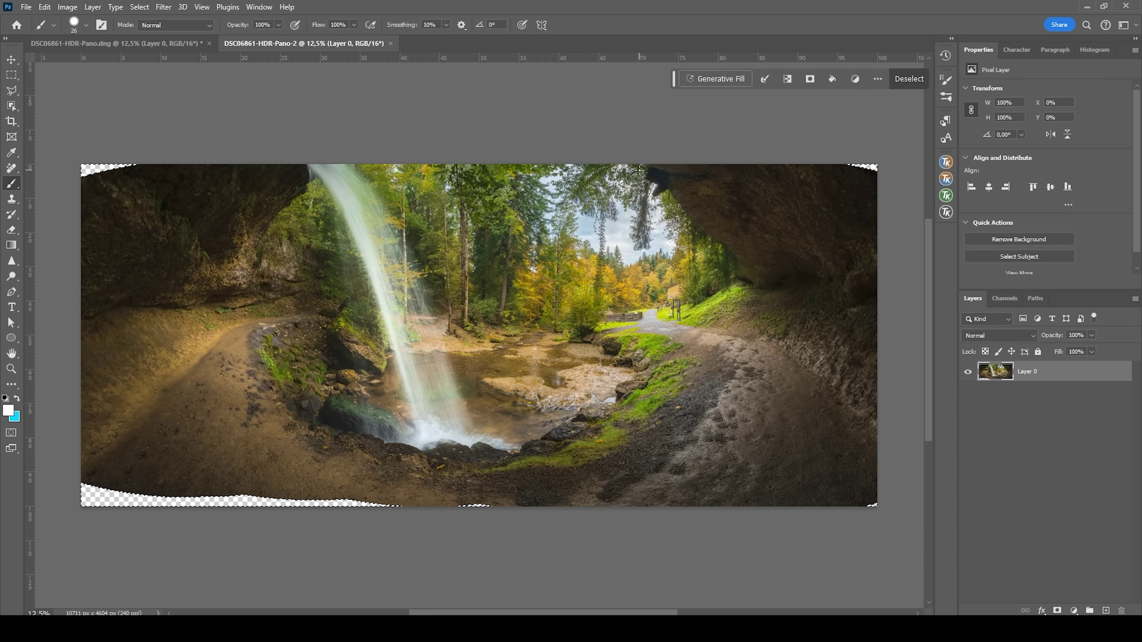
Content-Aware Fill the transparent edge gaps, then deselect
key("shift+F5")
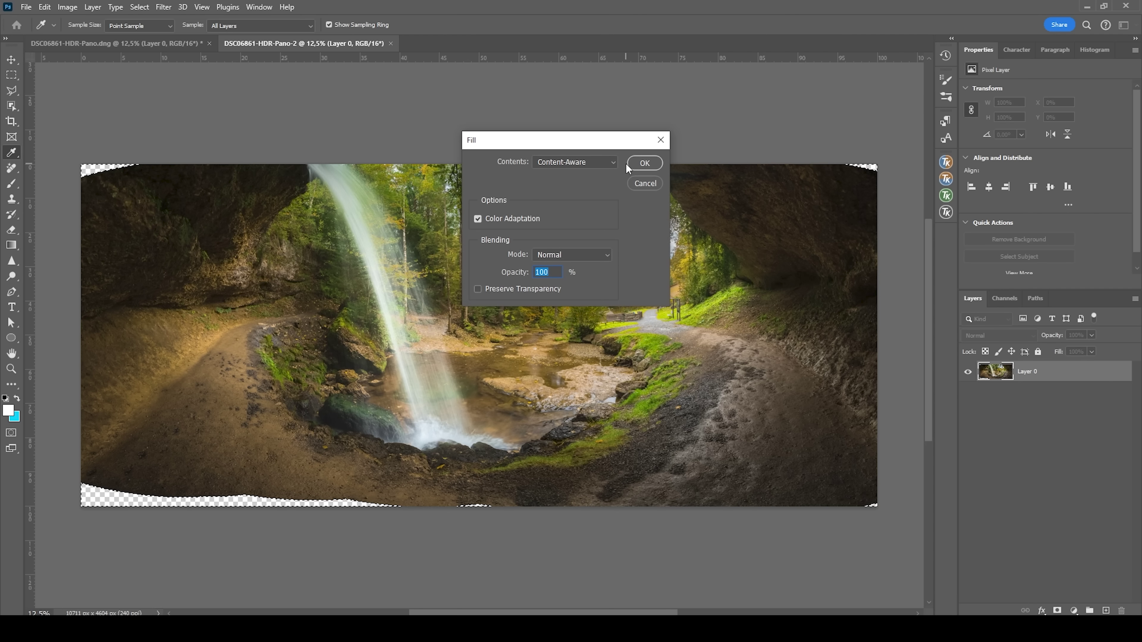
left_click(630, 165)
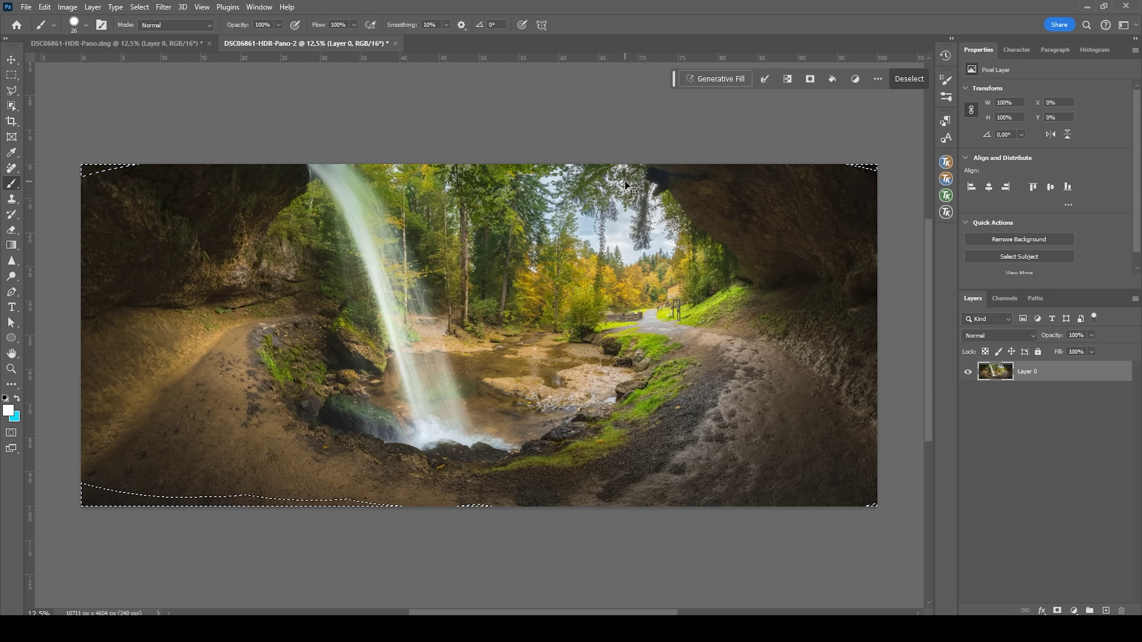
key("ctrl+d")
scroll(198, 508, "up", 5)
Pan and zoom around the panorama's lower edge to inspect the filled ground
scroll(220, 513, "left", 3)
scroll(247, 510, "down", 2)
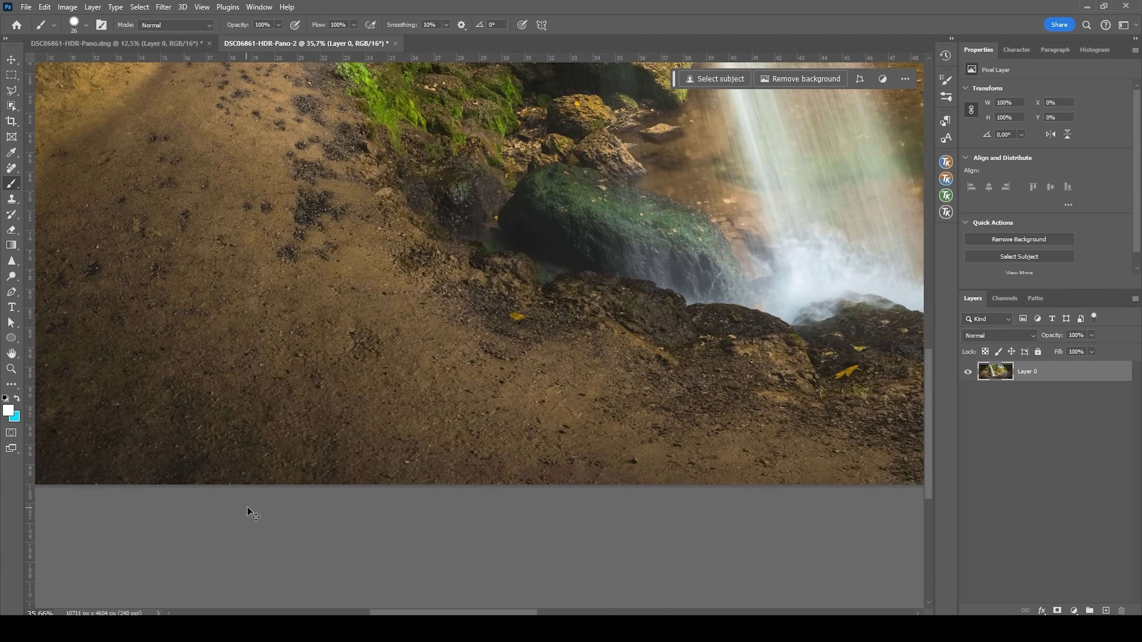
scroll(262, 466, "left", 3)
scroll(265, 472, "up", 1)
scroll(265, 472, "left", 3)
scroll(303, 450, "down", 2)
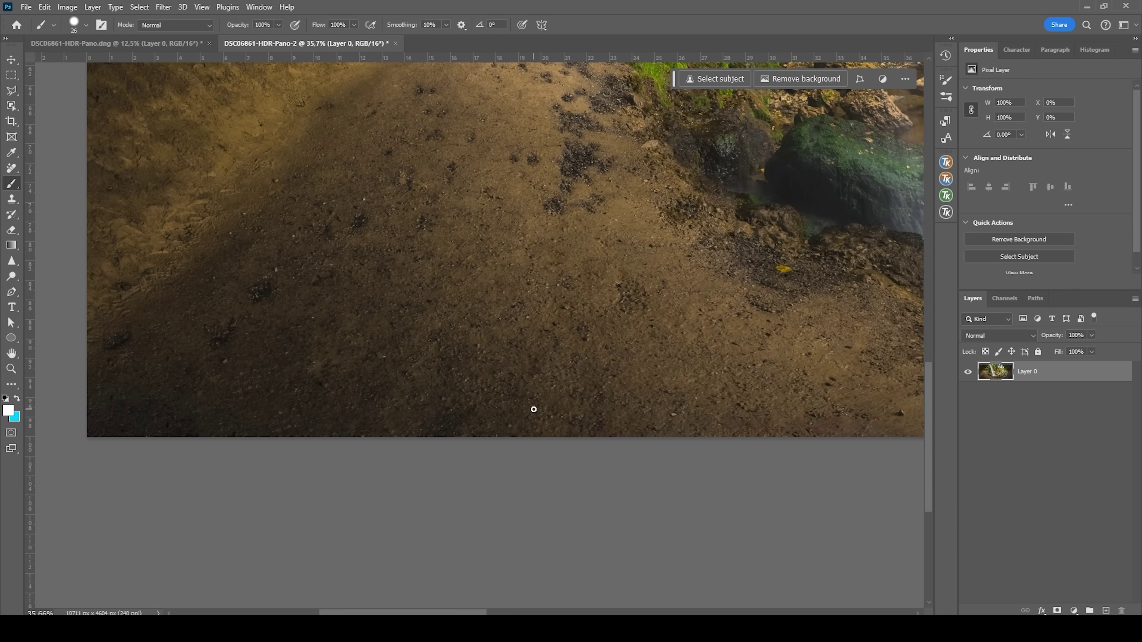
scroll(528, 410, "up", 2)
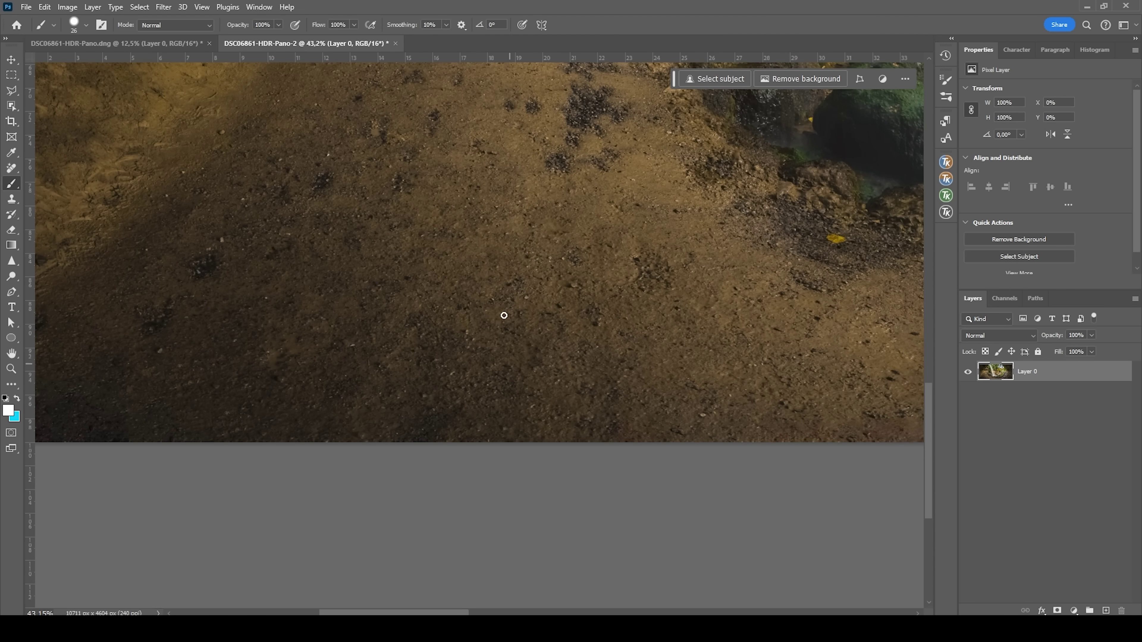
scroll(459, 403, "up", 3)
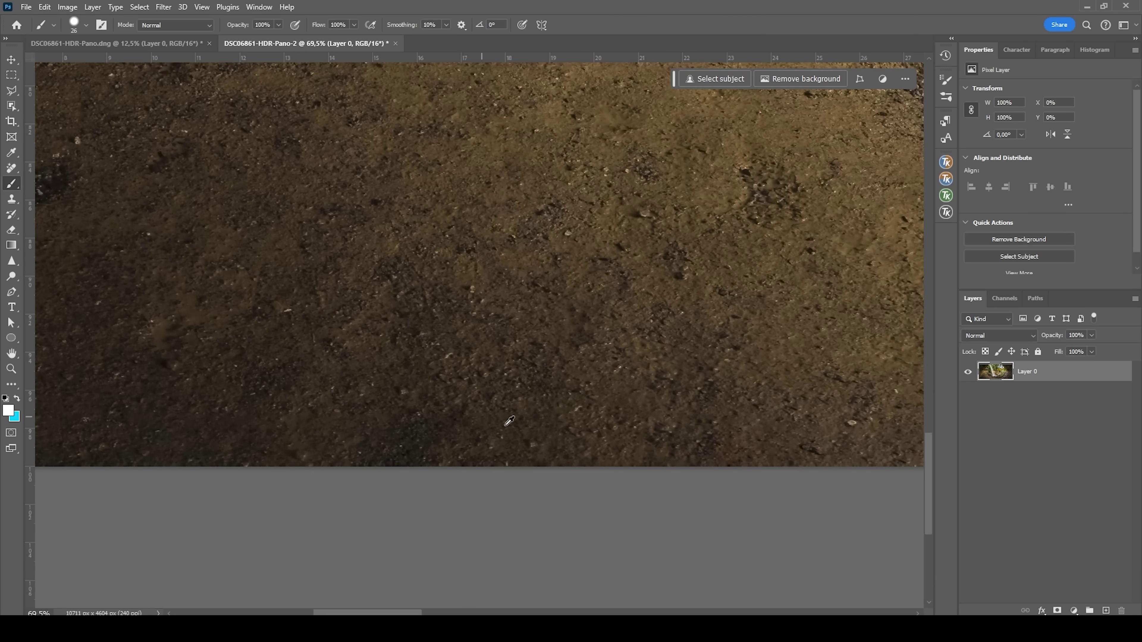
scroll(572, 406, "down", 1)
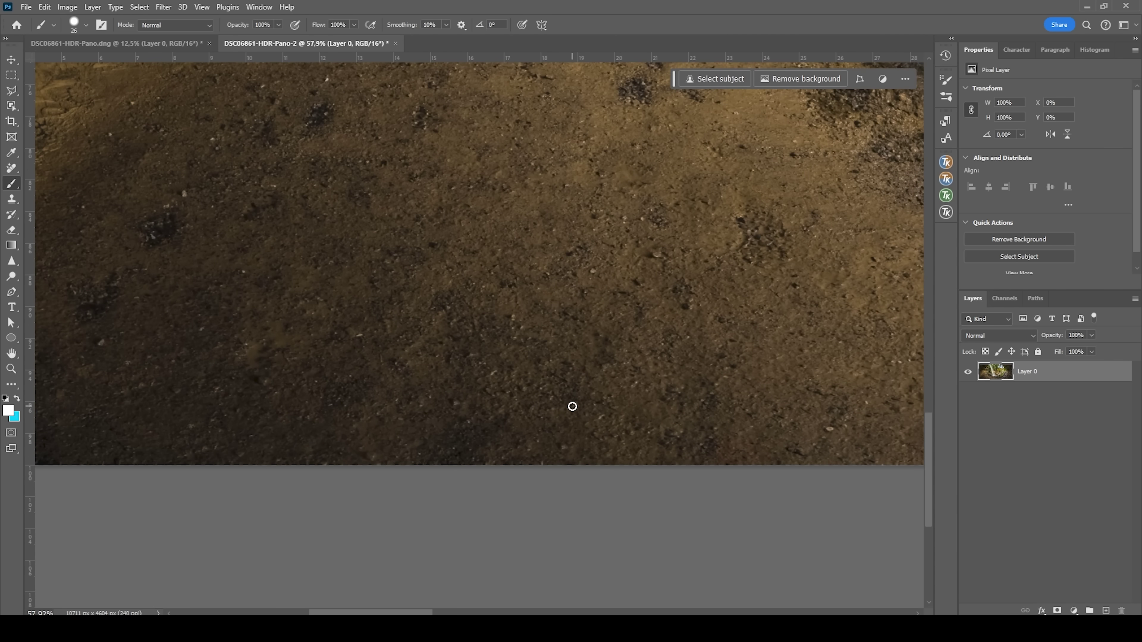
scroll(572, 406, "down", 5)
scroll(654, 330, "up", 3)
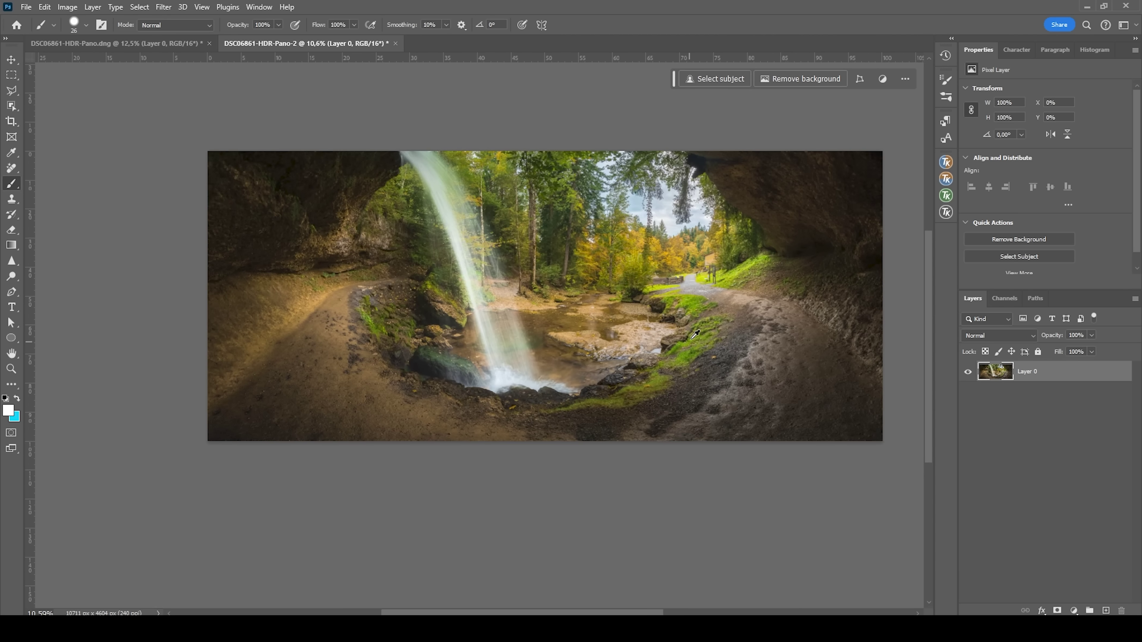
scroll(654, 329, "down", 2)
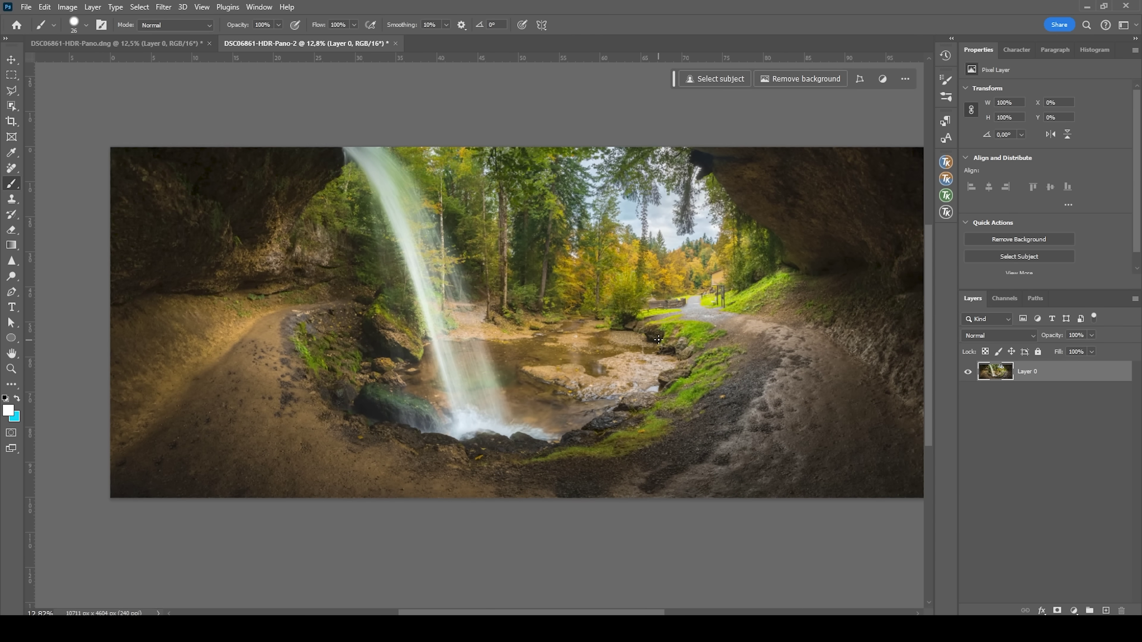